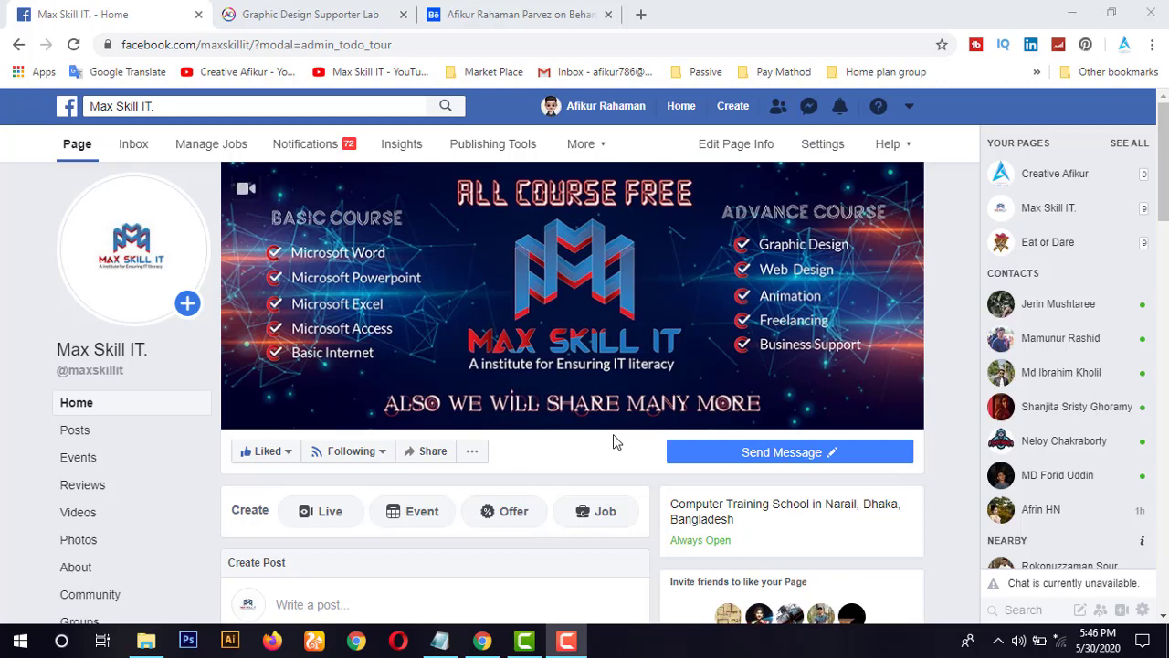
- Scroll down the Max Skill IT Facebook page and back up, twice
scroll(2, 379, down, 1)
scroll(1, 379, up, 1)
scroll(2, 378, down, 3)
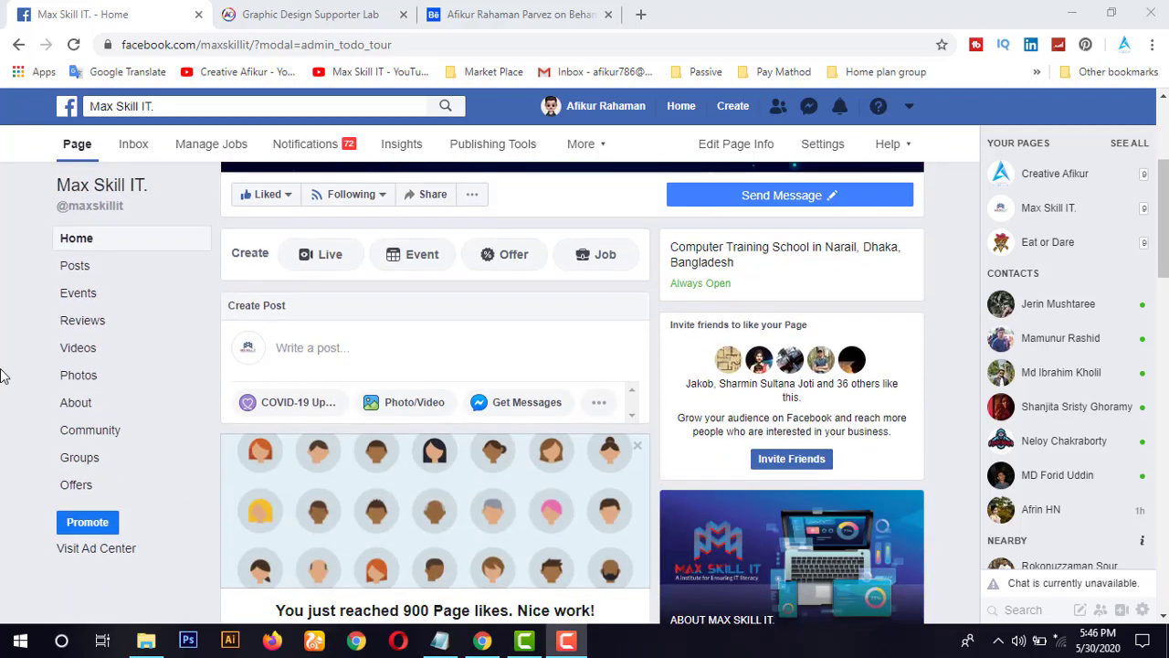
scroll(2, 375, up, 3)
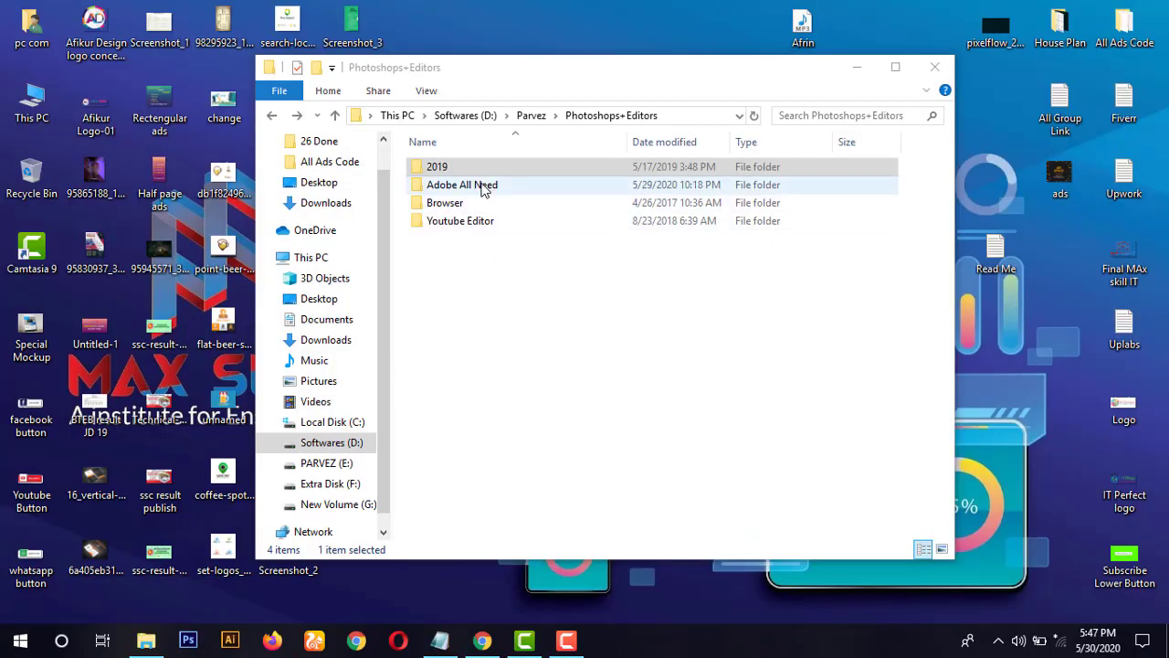
- In Adobe All Need, extract the Premiere Pro CC 2017 archive into its own folder with WinRAR
double_click(480, 185)
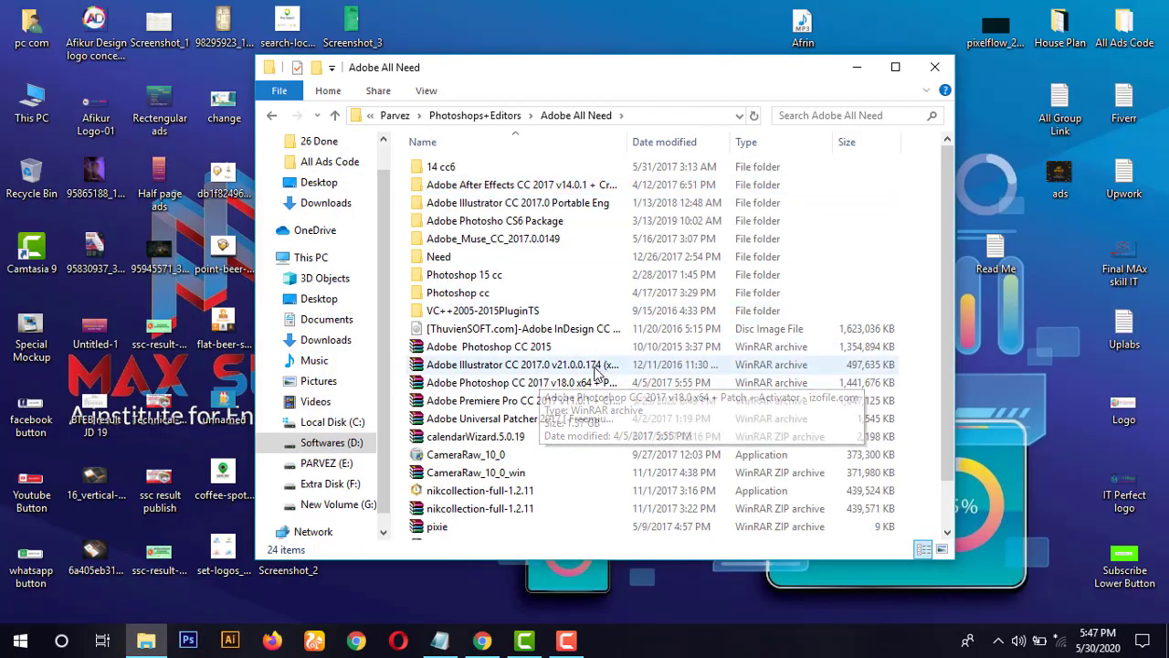
scroll(561, 361, down, 1)
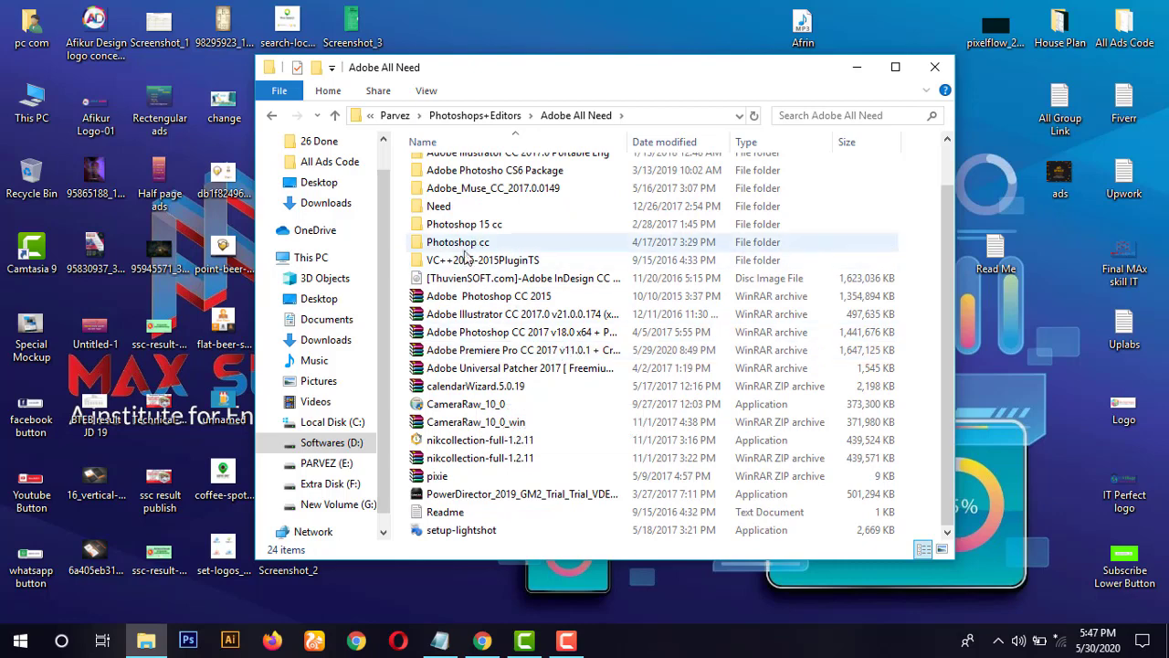
click(446, 355)
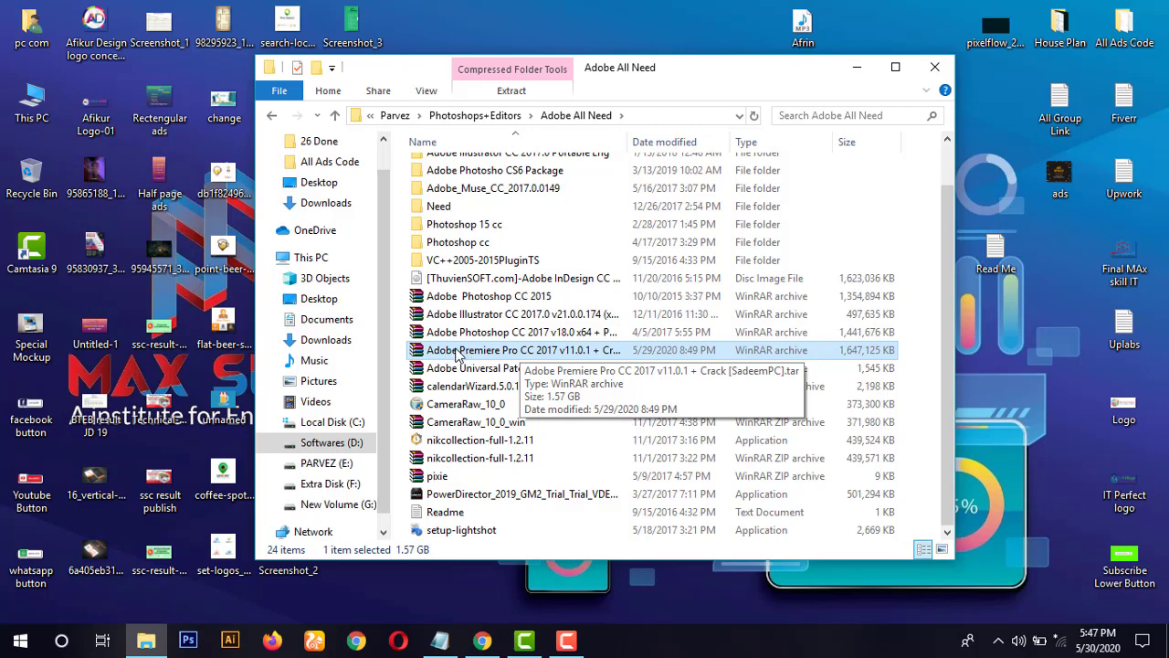
right_click(457, 356)
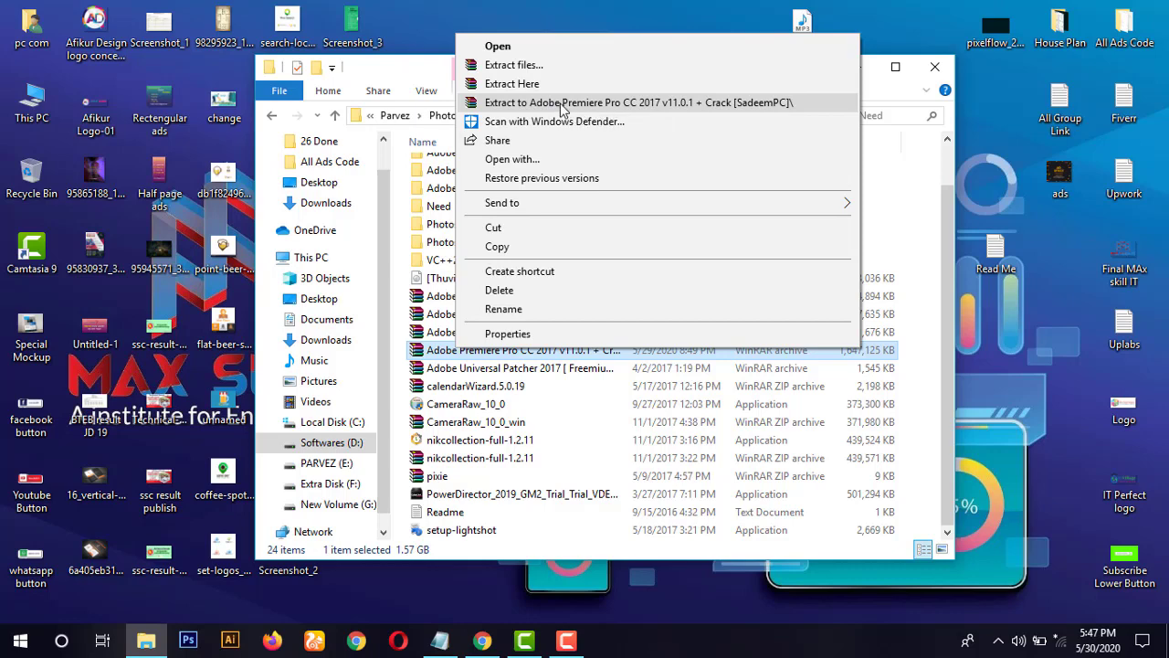
click(561, 109)
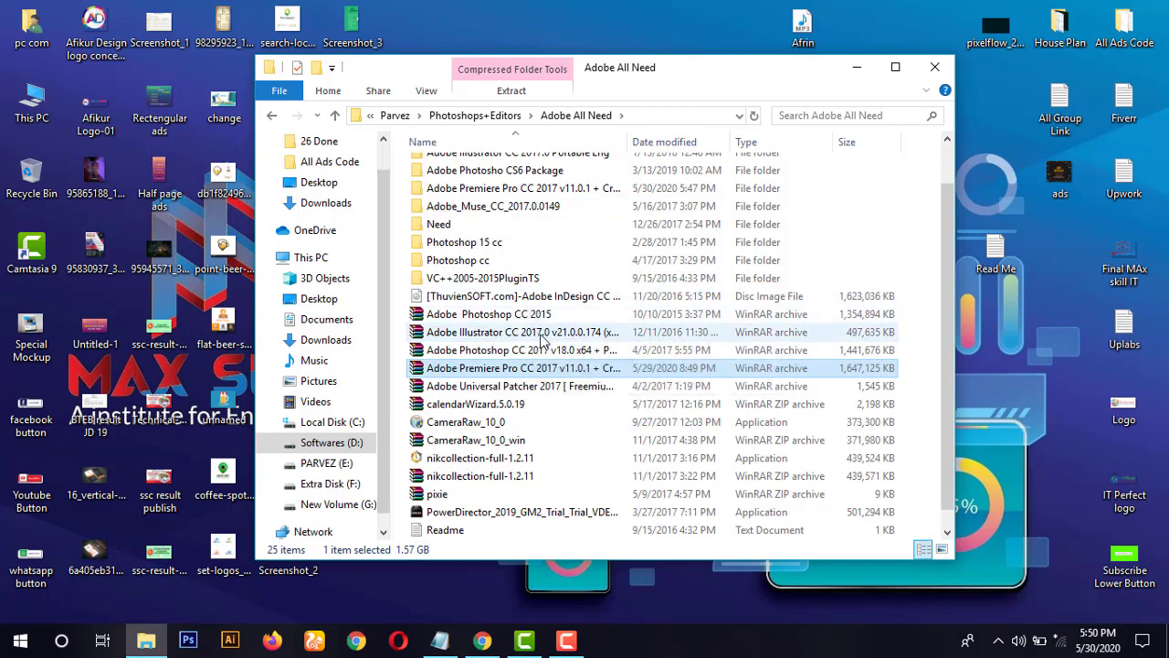
scroll(546, 342, up, 1)
- In the extracted Premiere Pro subfolder, extract Adobe Premiere.zip to 'Adobe Premiere\'
click(521, 241)
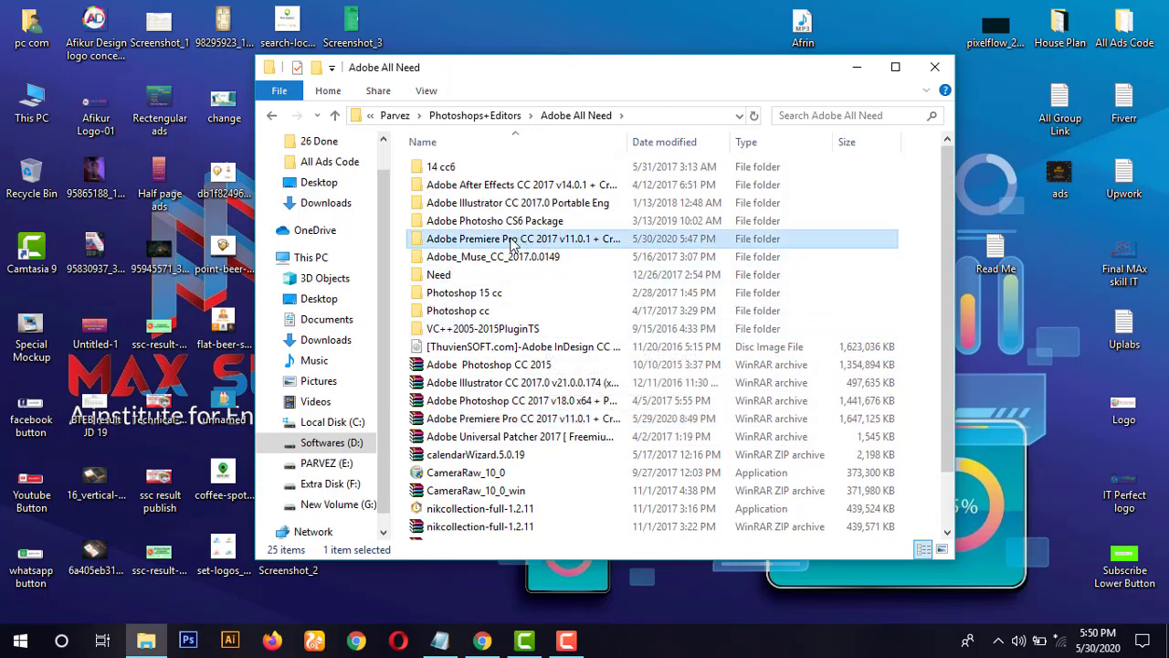
double_click(511, 239)
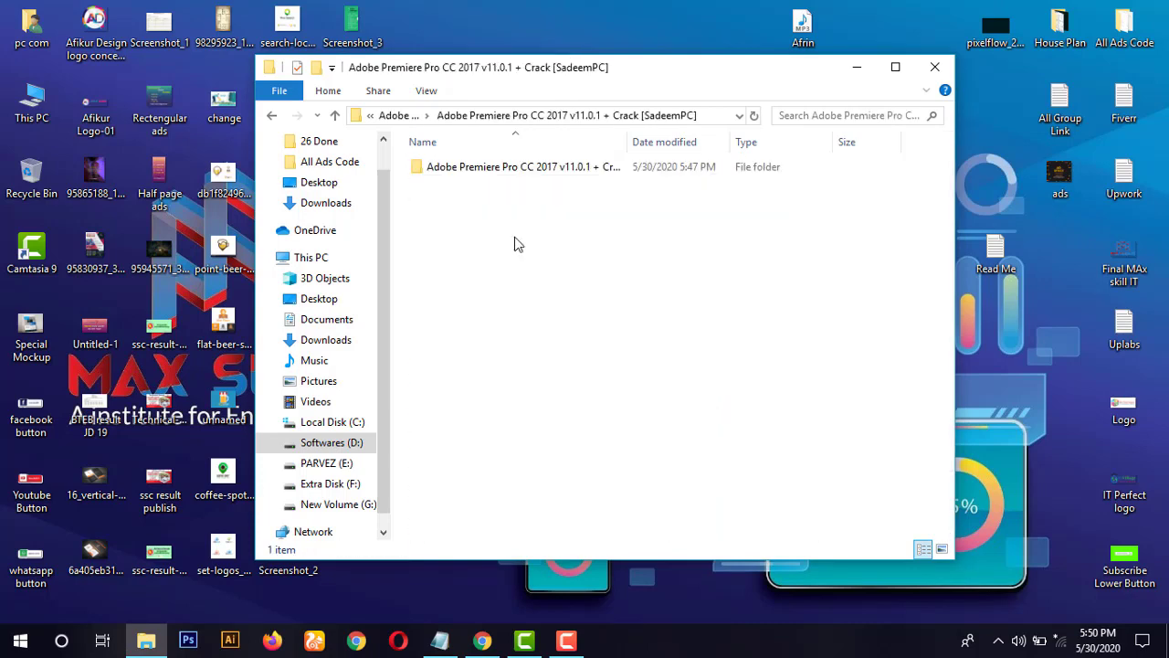
double_click(540, 168)
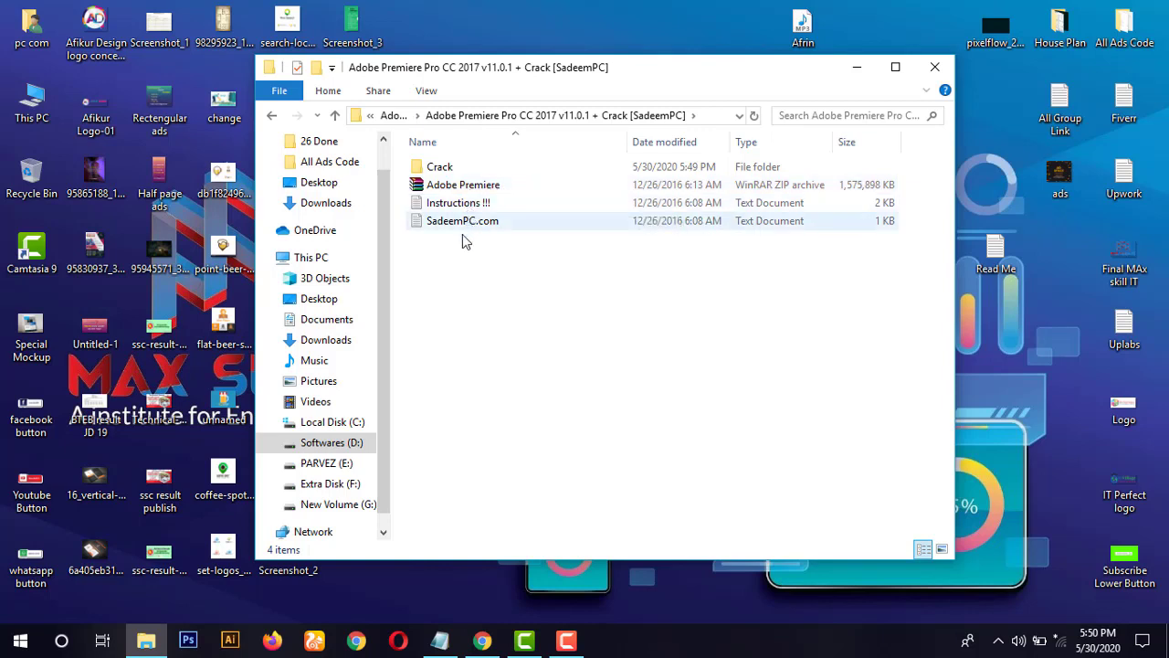
click(475, 189)
right_click(474, 187)
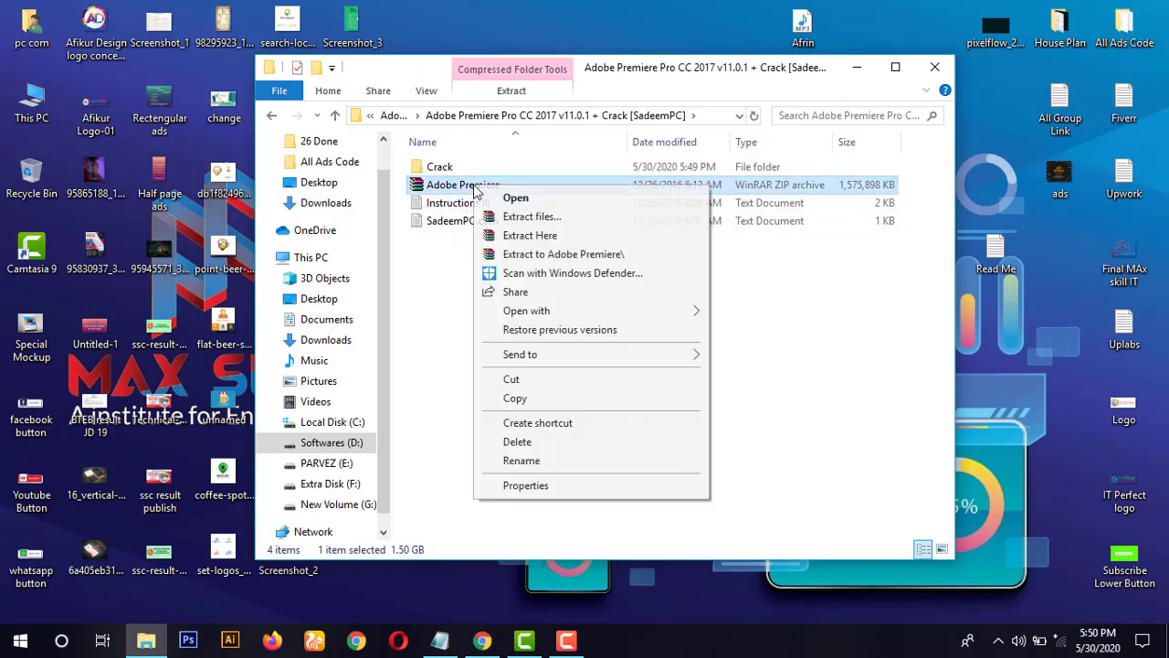
click(545, 257)
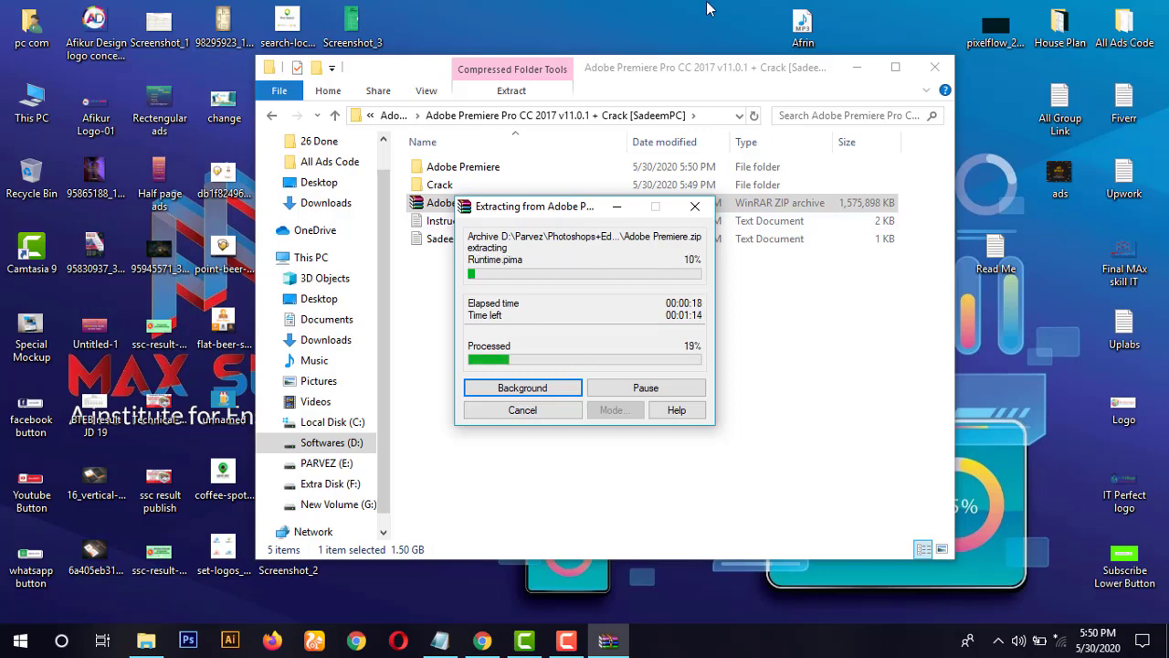
- Refresh the desktop twice while WinRAR extracts the archive
right_click(654, 3)
click(686, 52)
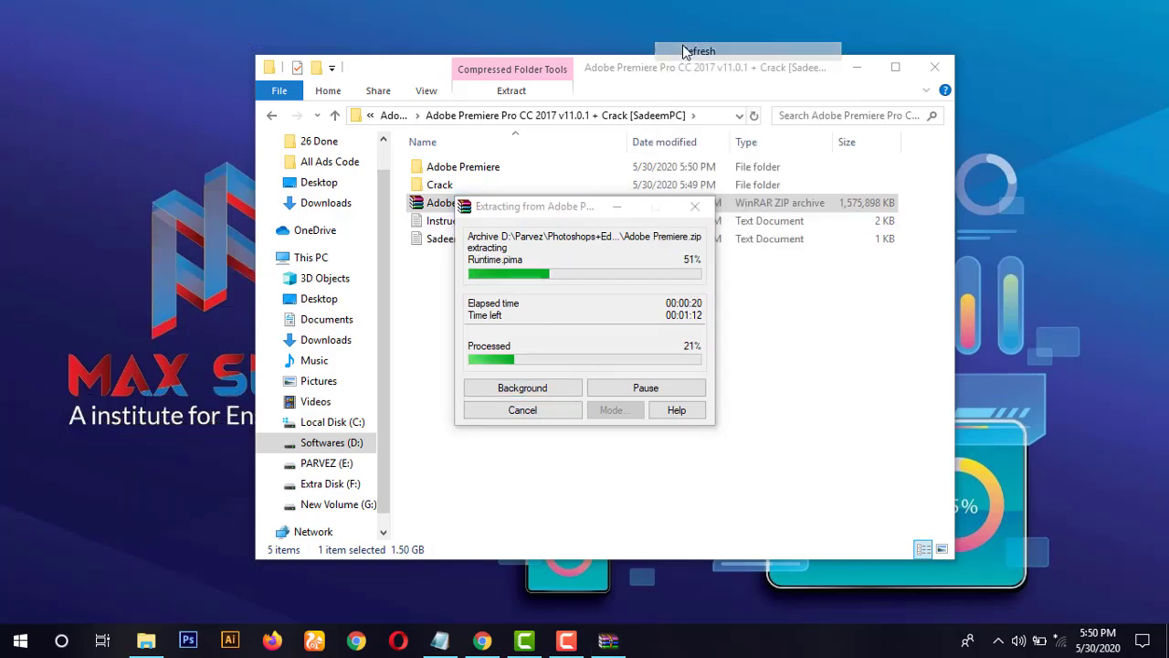
right_click(615, 6)
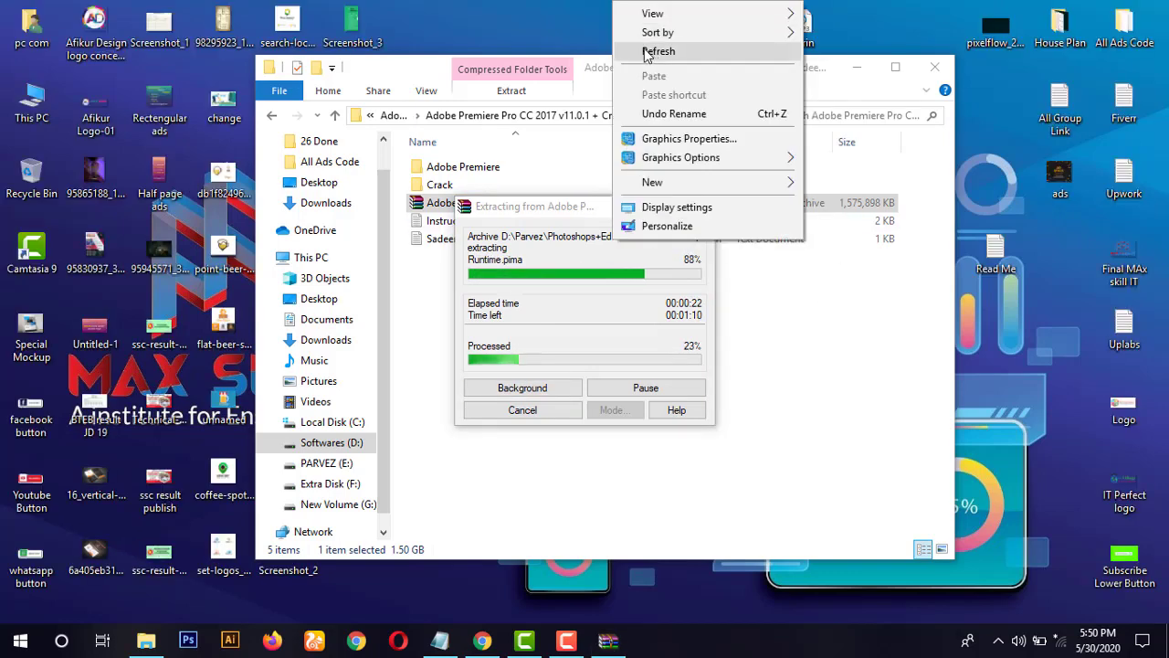
click(654, 53)
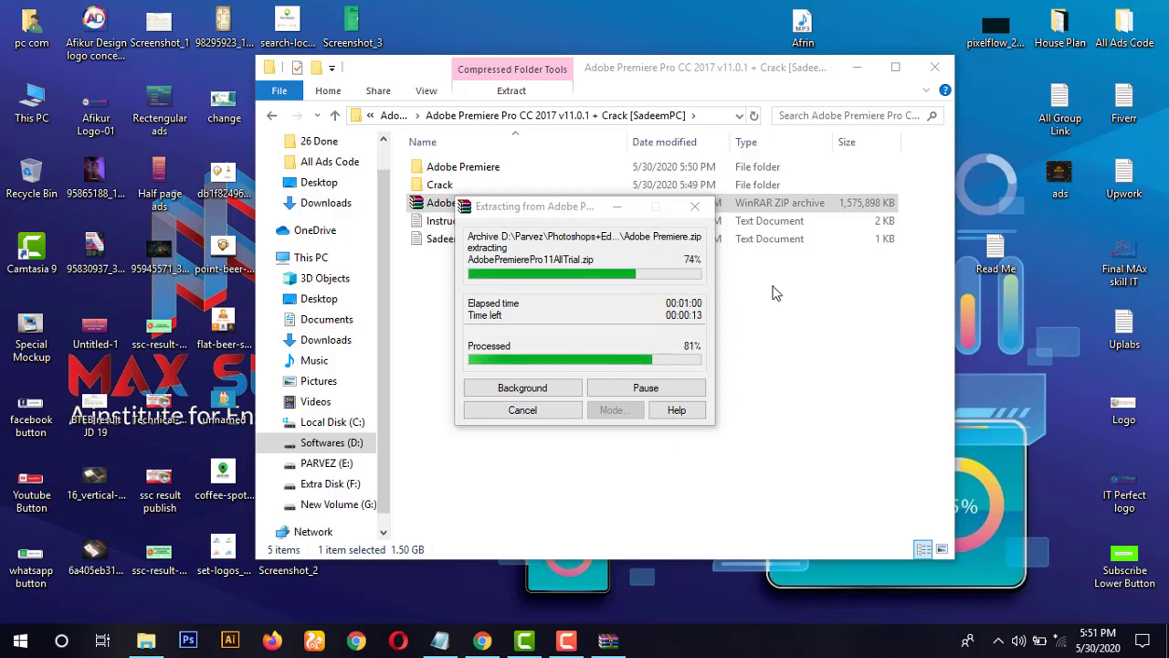
- Open the extracted Adobe Premiere folder, then its Build folder, and select setup
double_click(507, 173)
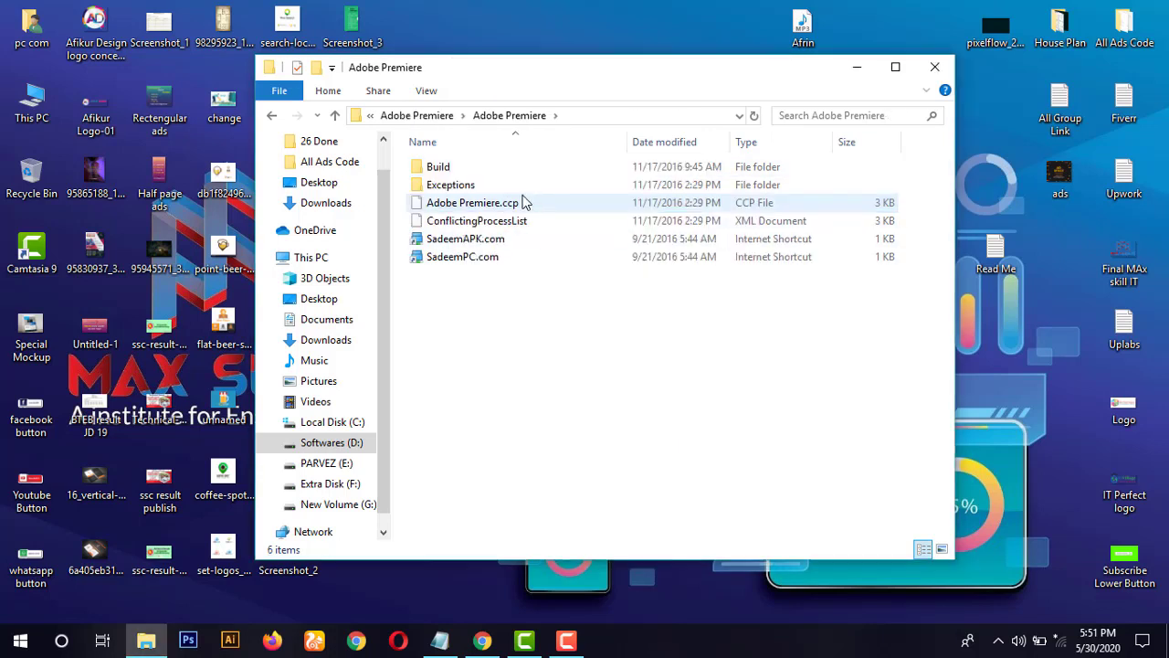
click(507, 174)
double_click(507, 173)
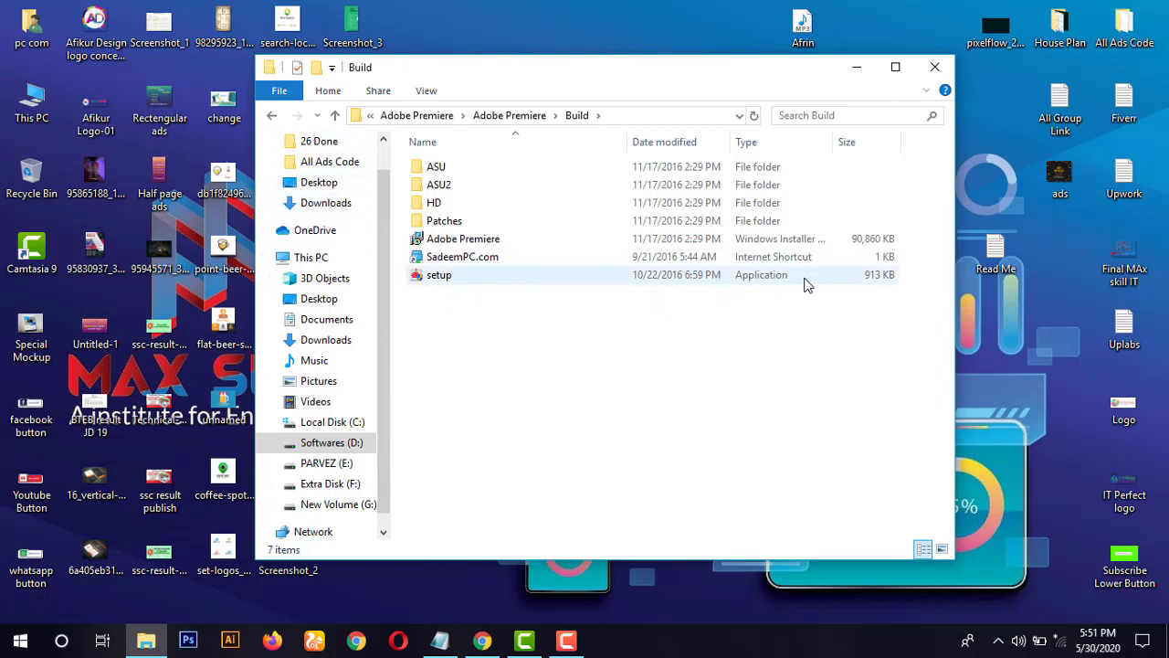
click(482, 282)
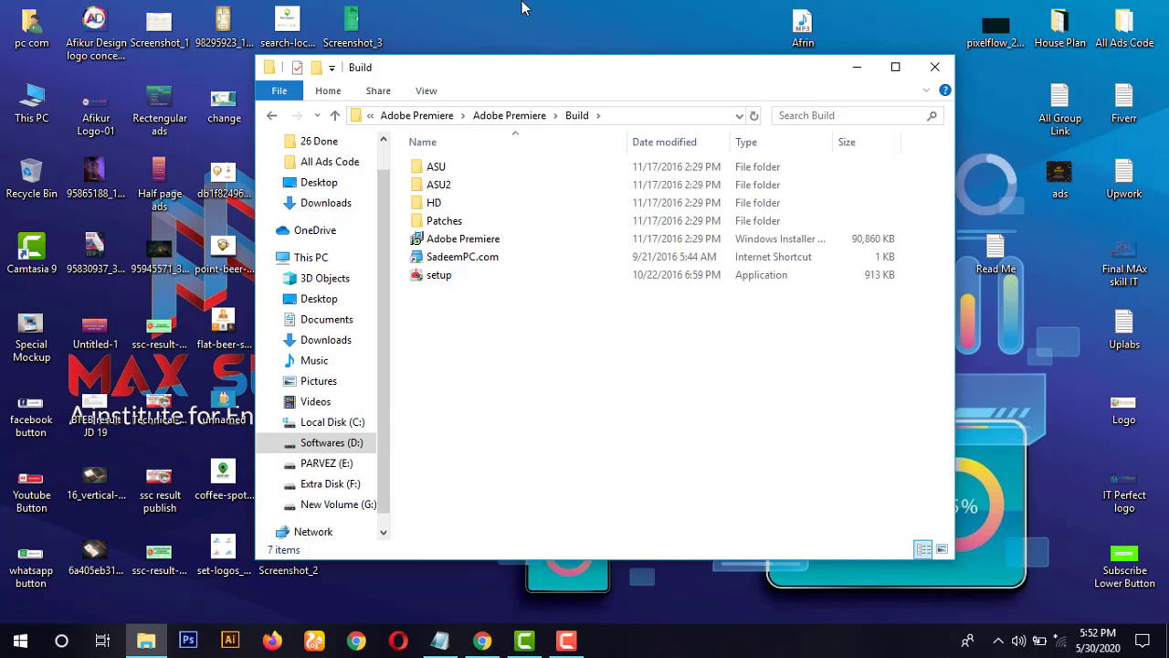
- Refresh the desktop and return to the Build folder window
right_click(551, 8)
click(584, 52)
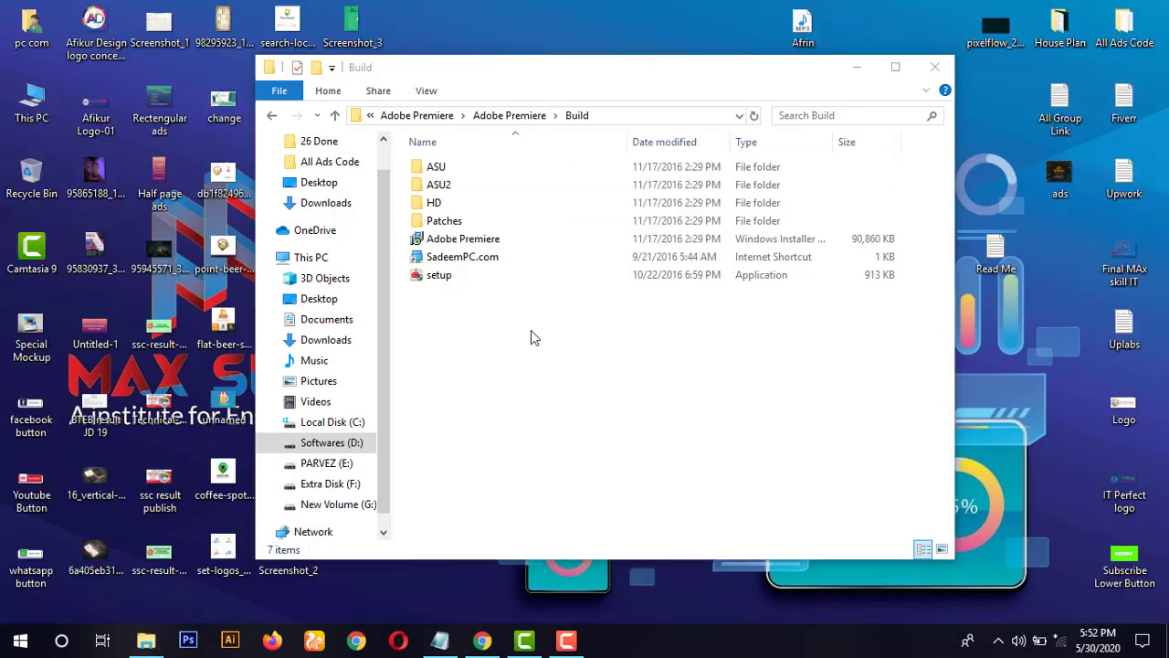
click(516, 358)
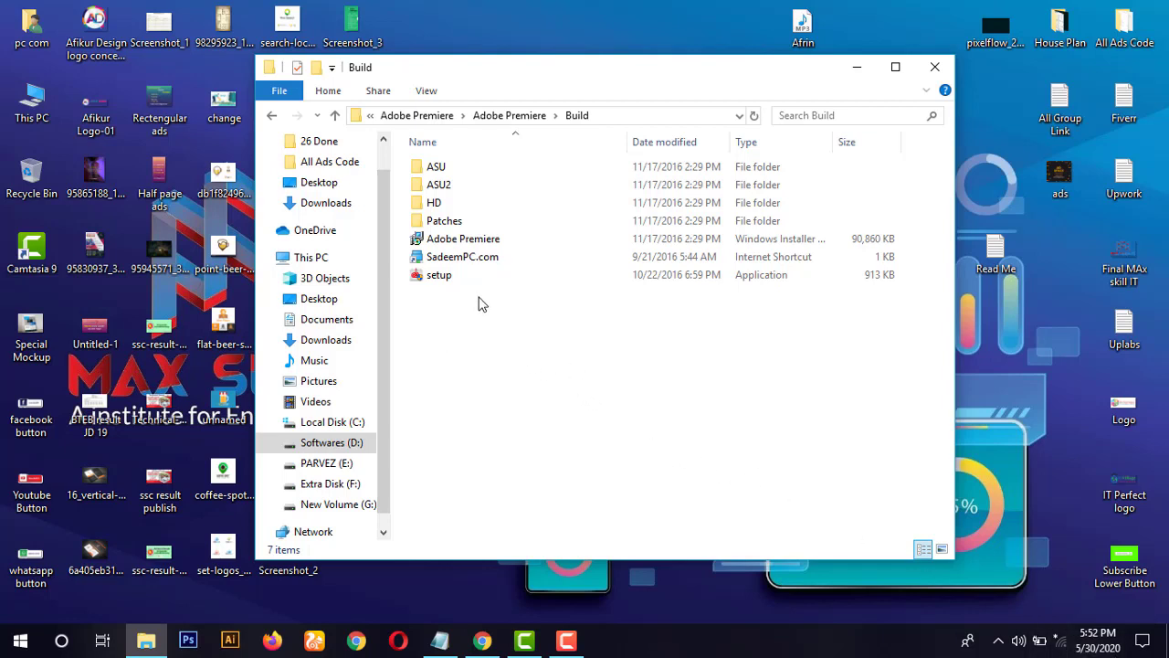
mouse_move(502, 270)
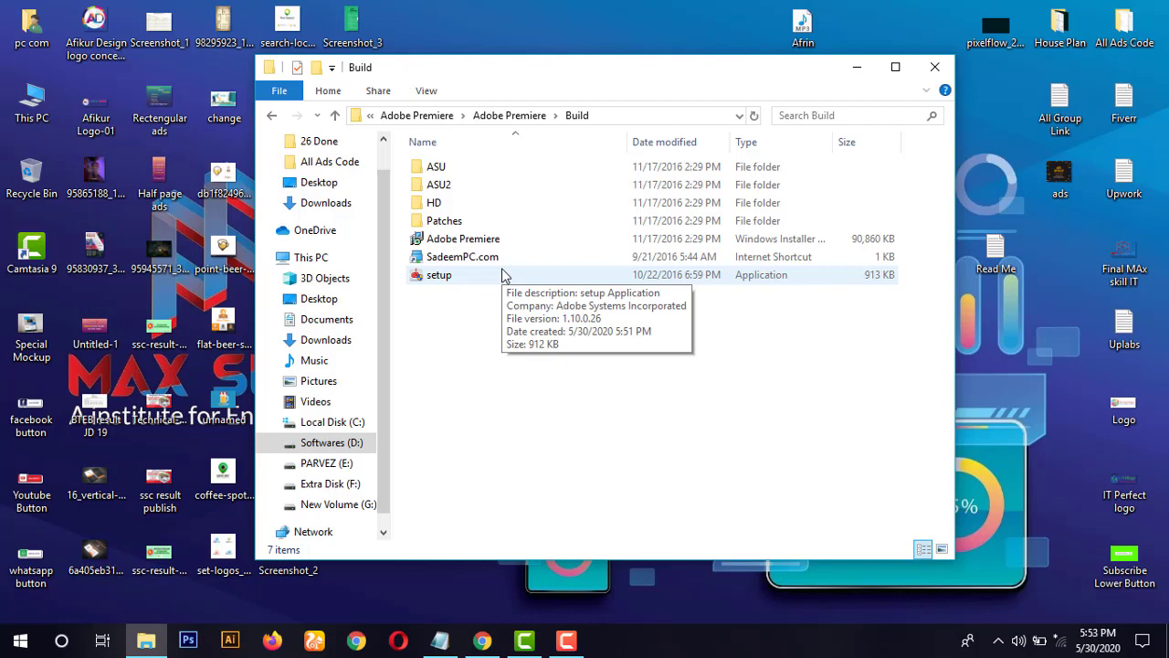
- Run setup from the Build folder so the Creative Cloud Installer installs Premiere Pro
click(503, 275)
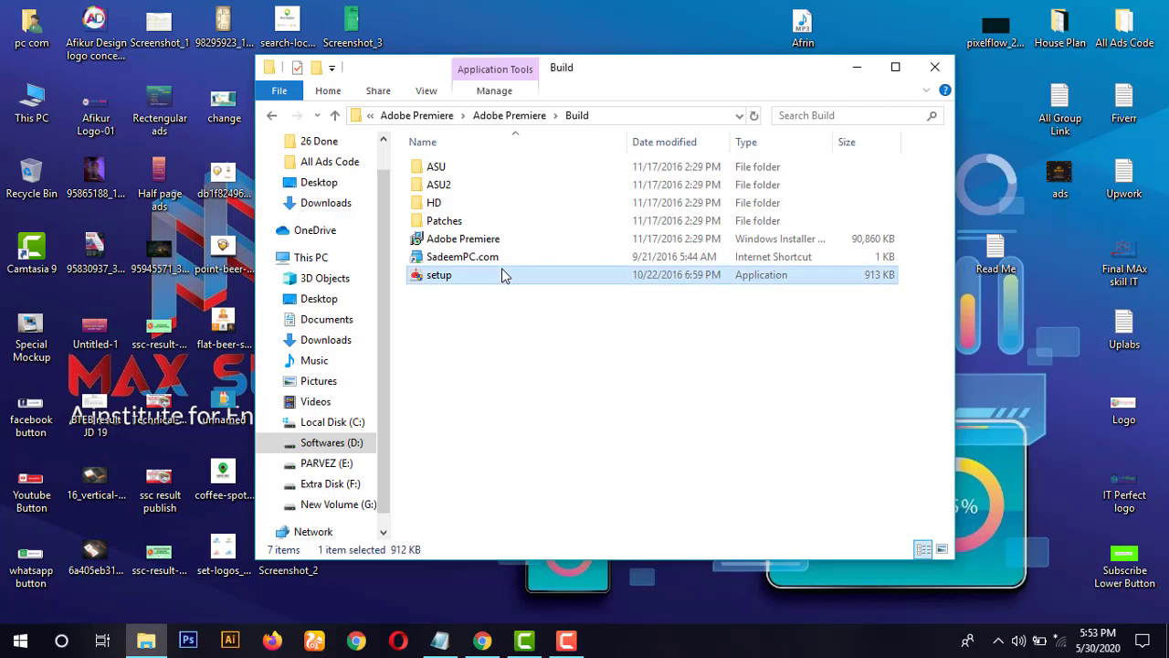
double_click(501, 274)
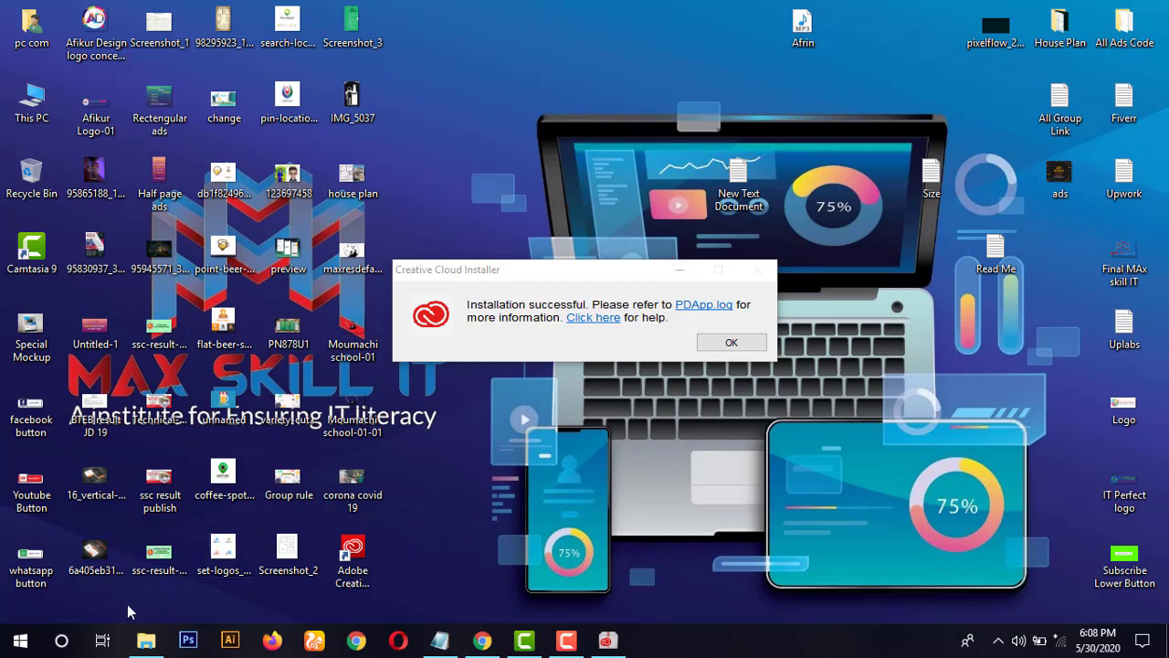
- Browse the Start menu app list, close it, and refresh the desktop
click(20, 642)
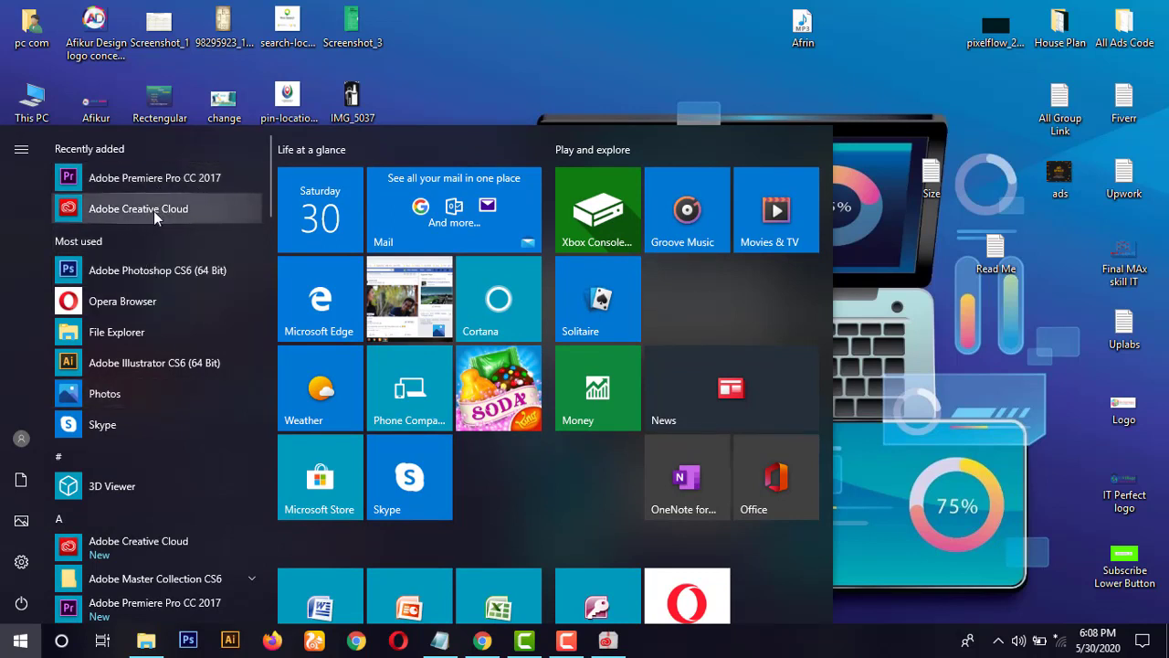
scroll(166, 430, down, 1)
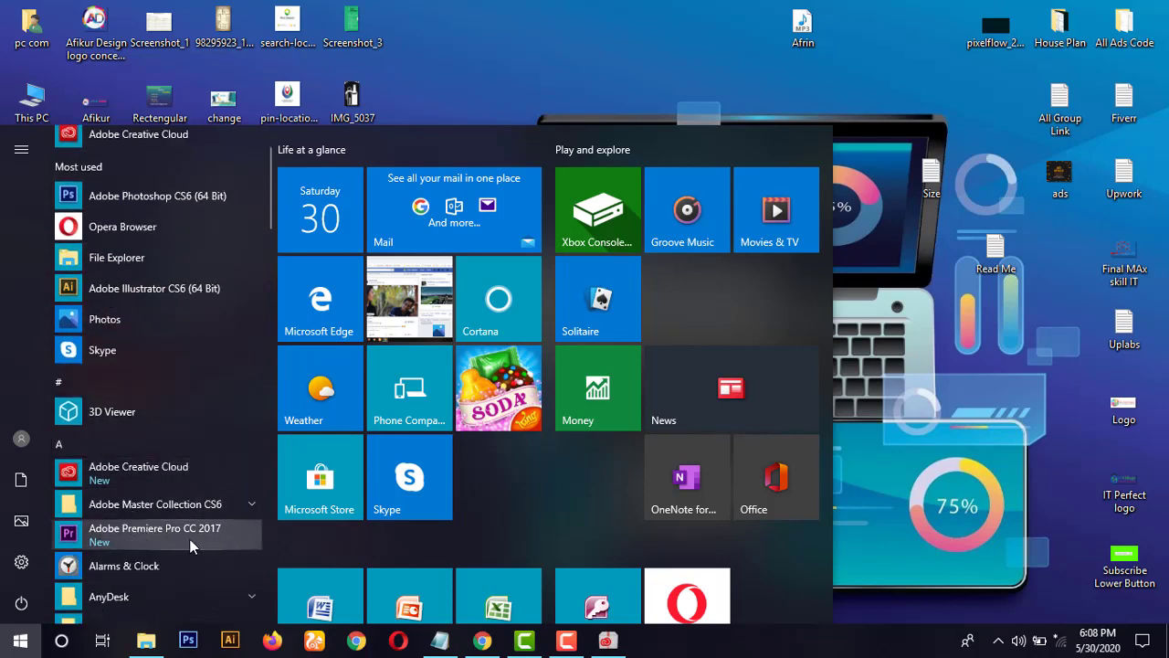
click(559, 24)
right_click(559, 24)
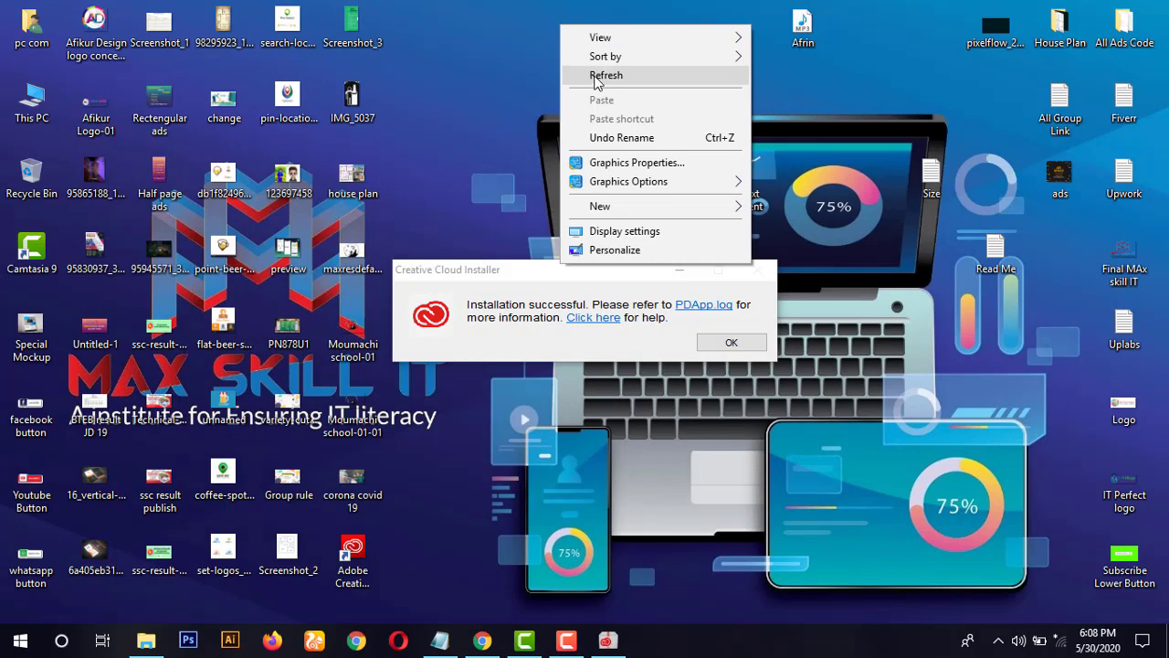
click(595, 75)
- Dismiss the installation-success message and refresh the desktop several more times
click(731, 342)
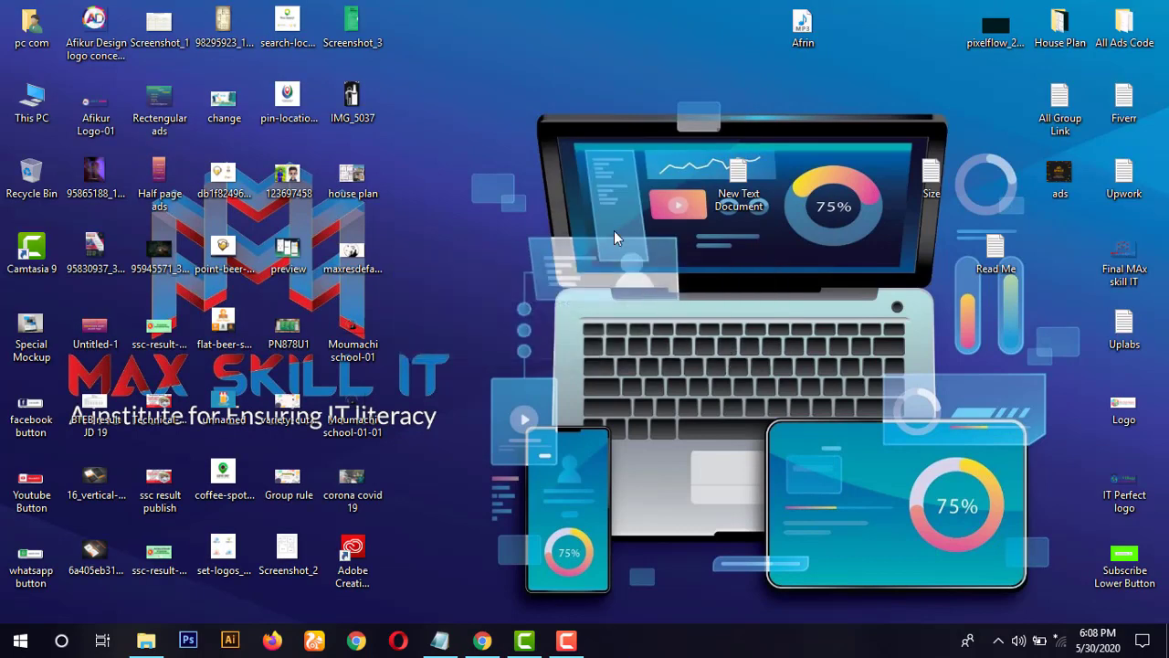
right_click(590, 201)
click(625, 251)
right_click(456, 37)
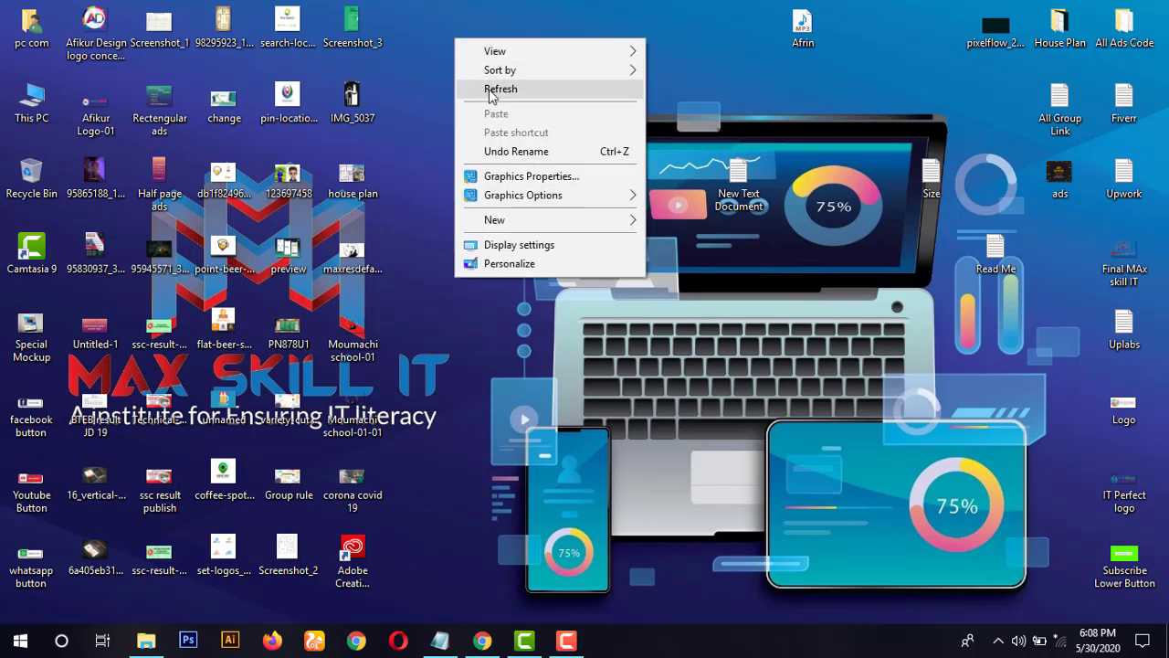
click(484, 89)
right_click(484, 47)
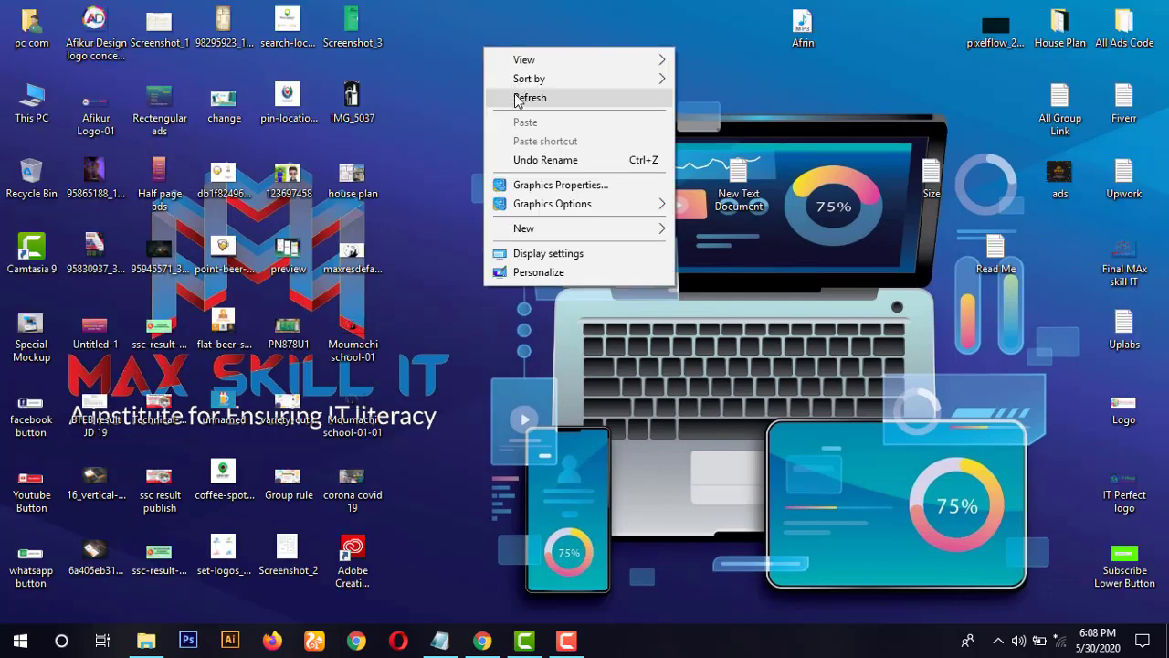
click(517, 96)
right_click(495, 52)
click(528, 100)
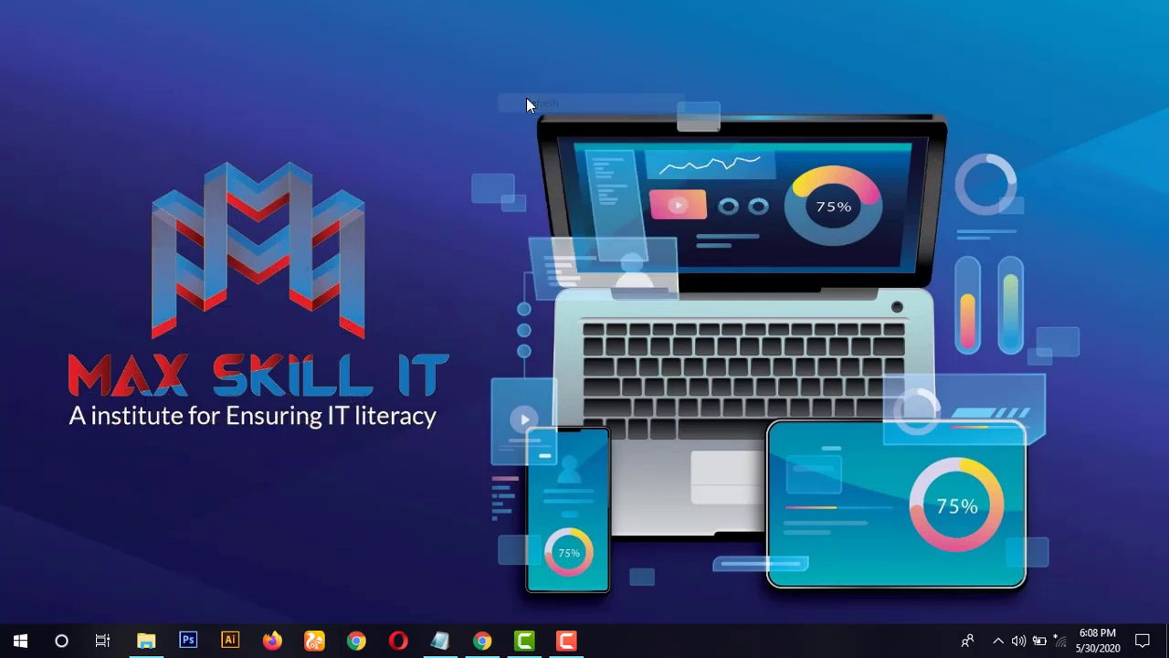
click(999, 641)
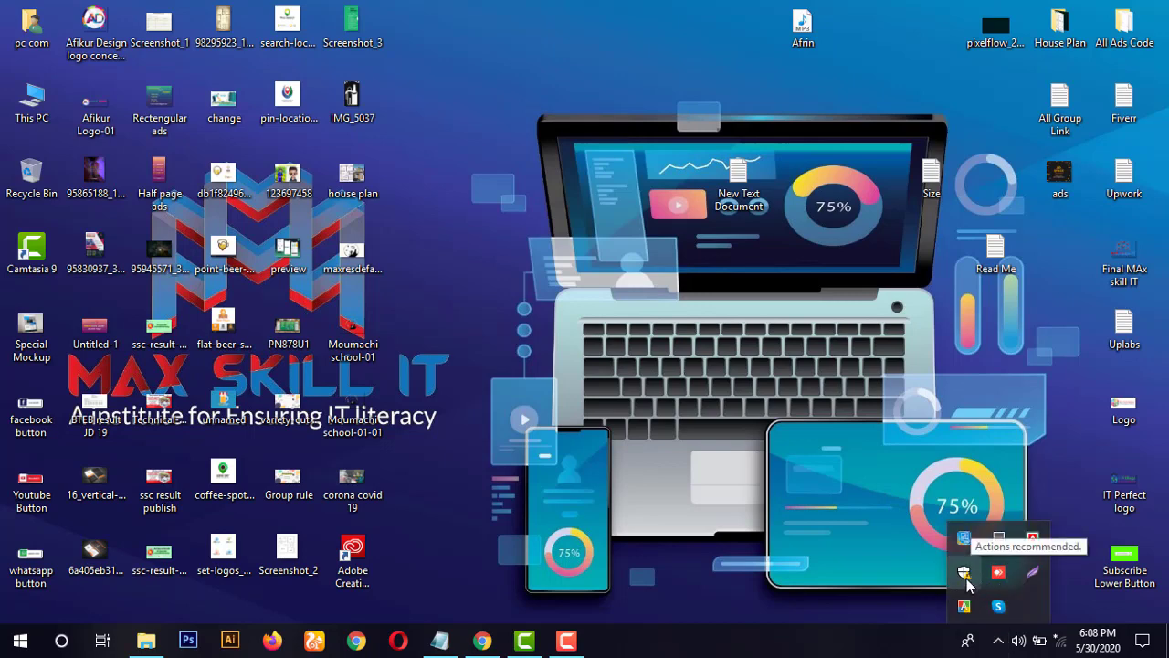
right_click(639, 209)
click(694, 253)
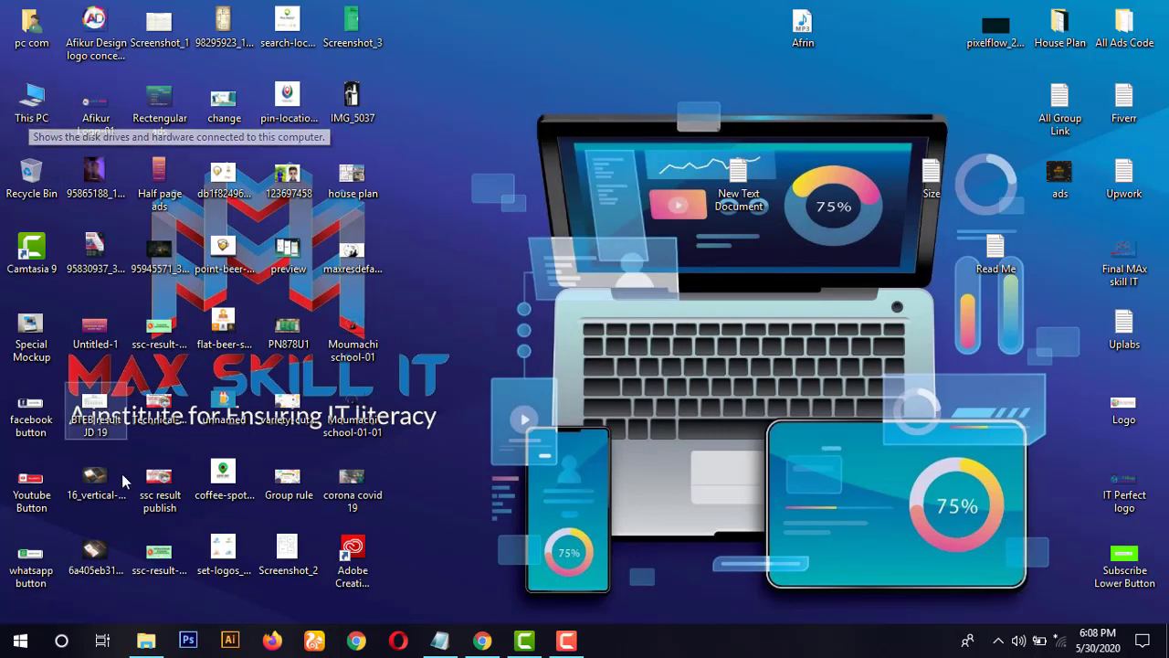
- Go back to the downloaded Premiere folder, open Crack and copy amtlib.dll
click(146, 640)
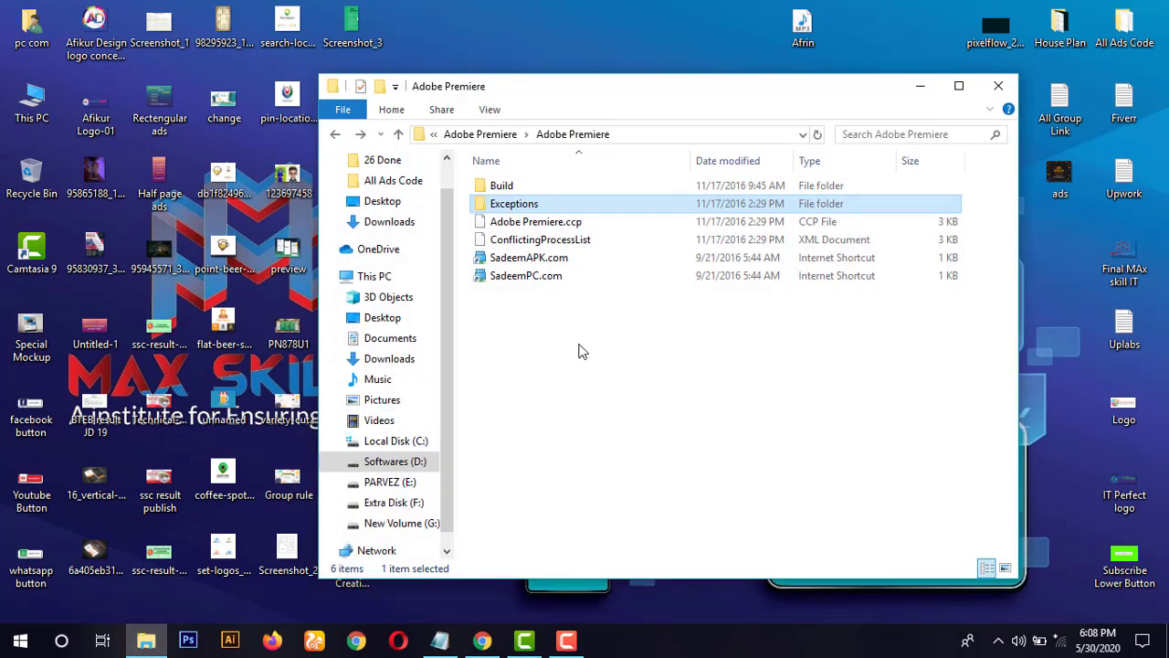
click(336, 135)
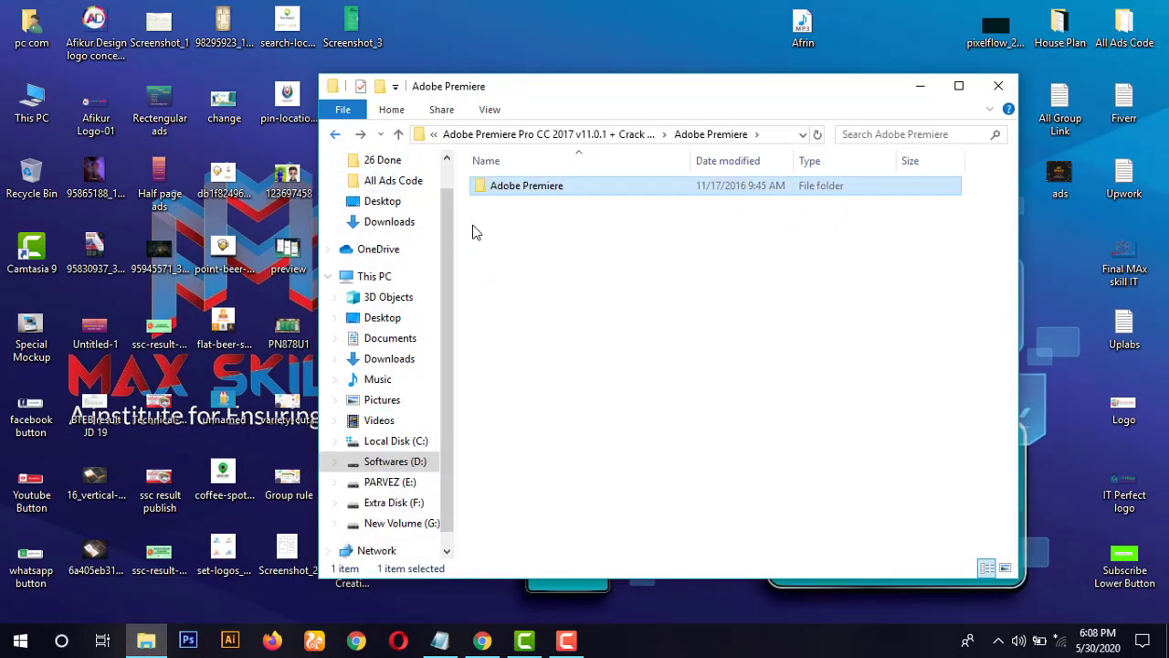
click(336, 137)
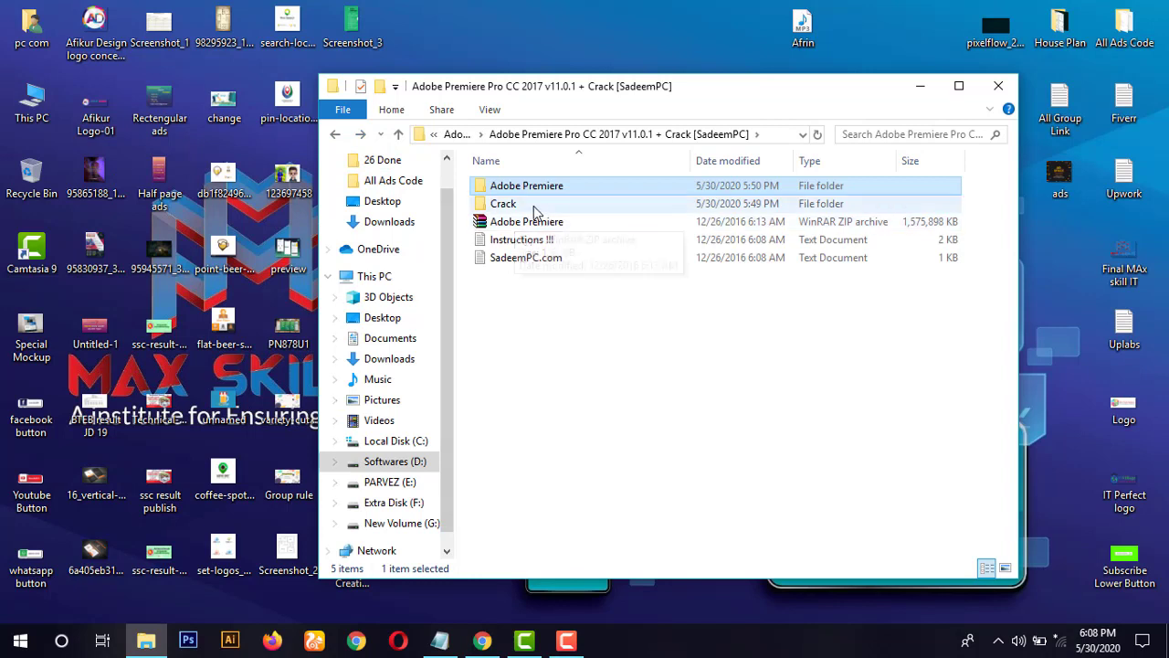
double_click(529, 204)
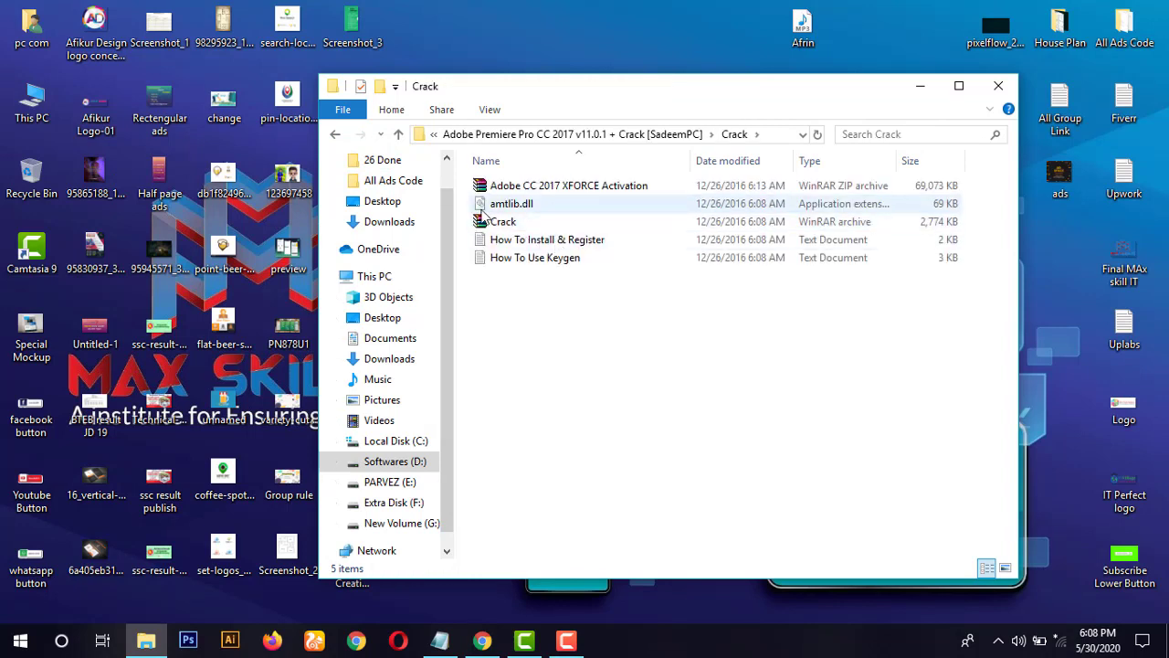
click(556, 210)
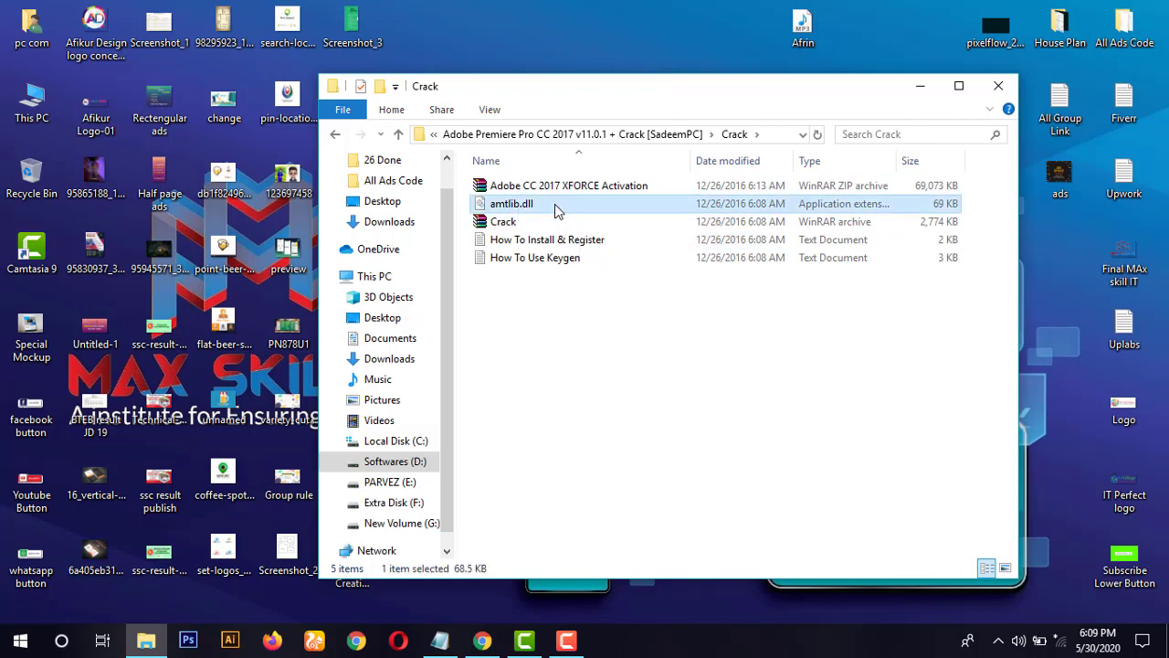
right_click(554, 204)
click(595, 418)
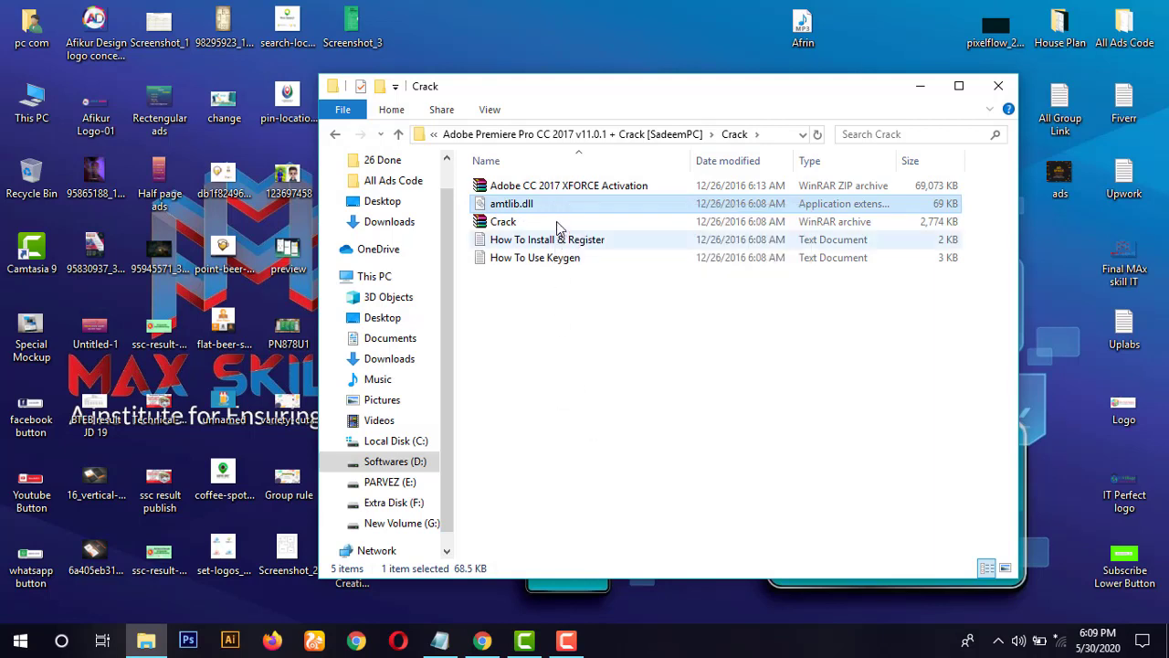
right_click(554, 200)
click(598, 420)
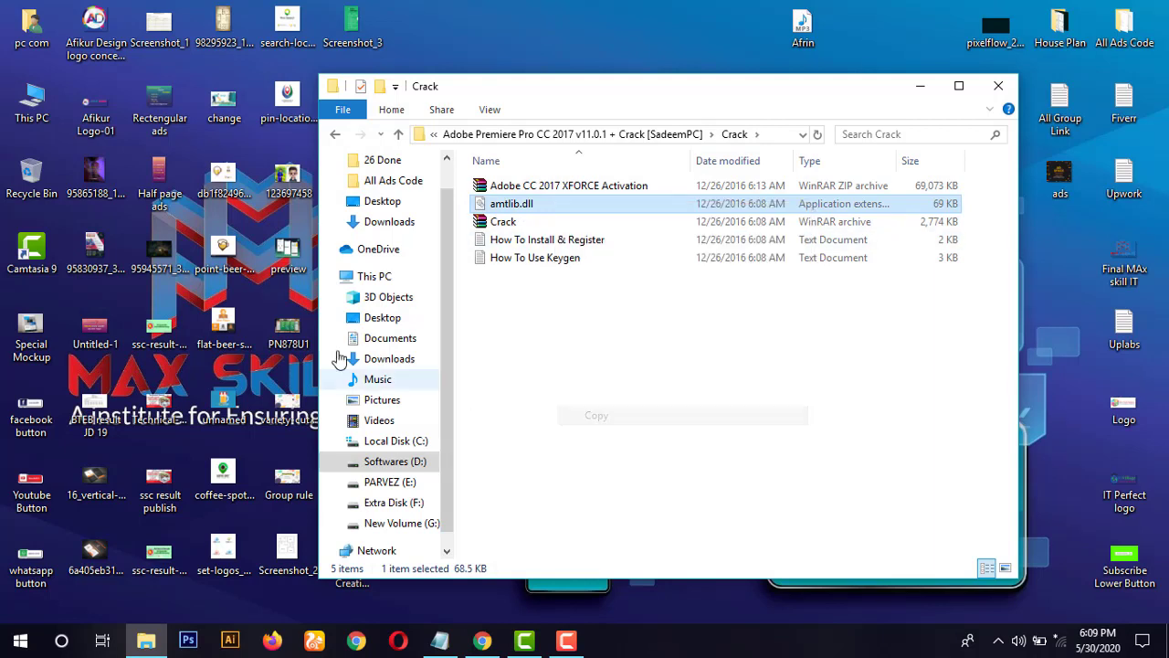
- Open C:\Program Files\Adobe\Adobe Premiere Pro CC 2017 from This PC
double_click(35, 105)
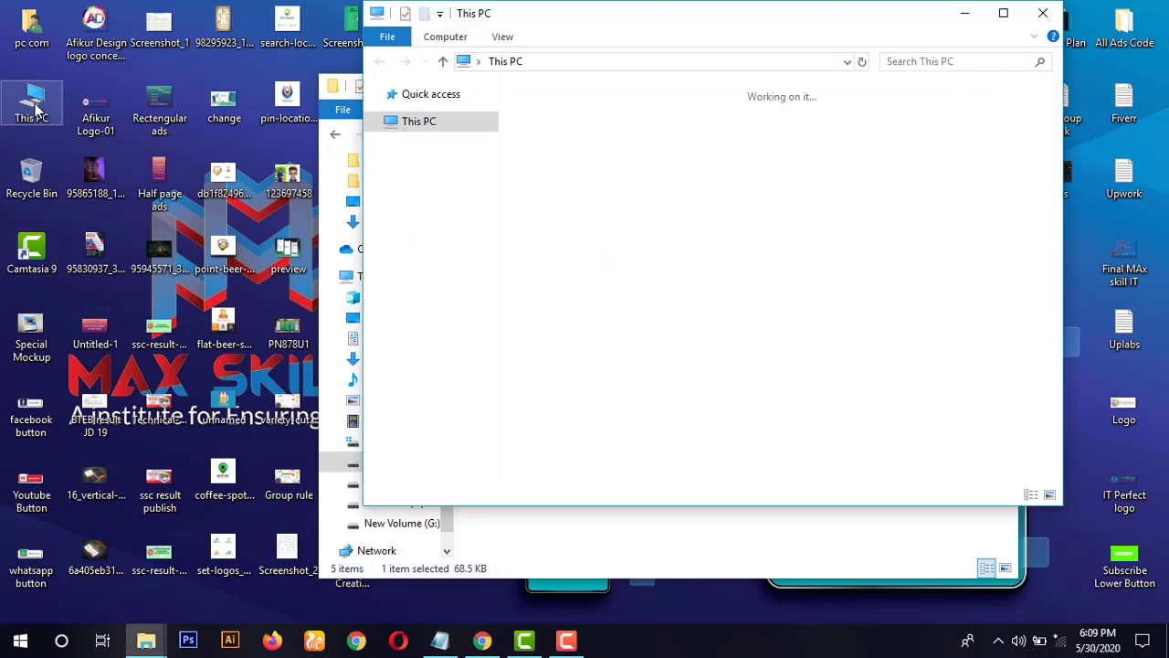
double_click(616, 157)
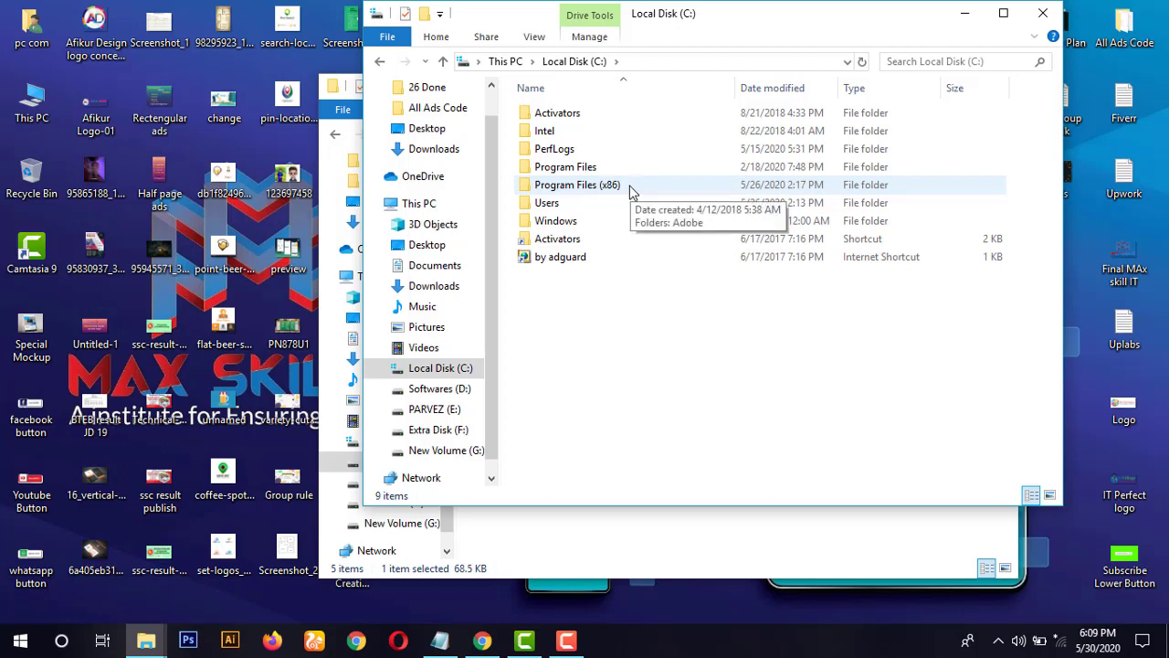
double_click(610, 166)
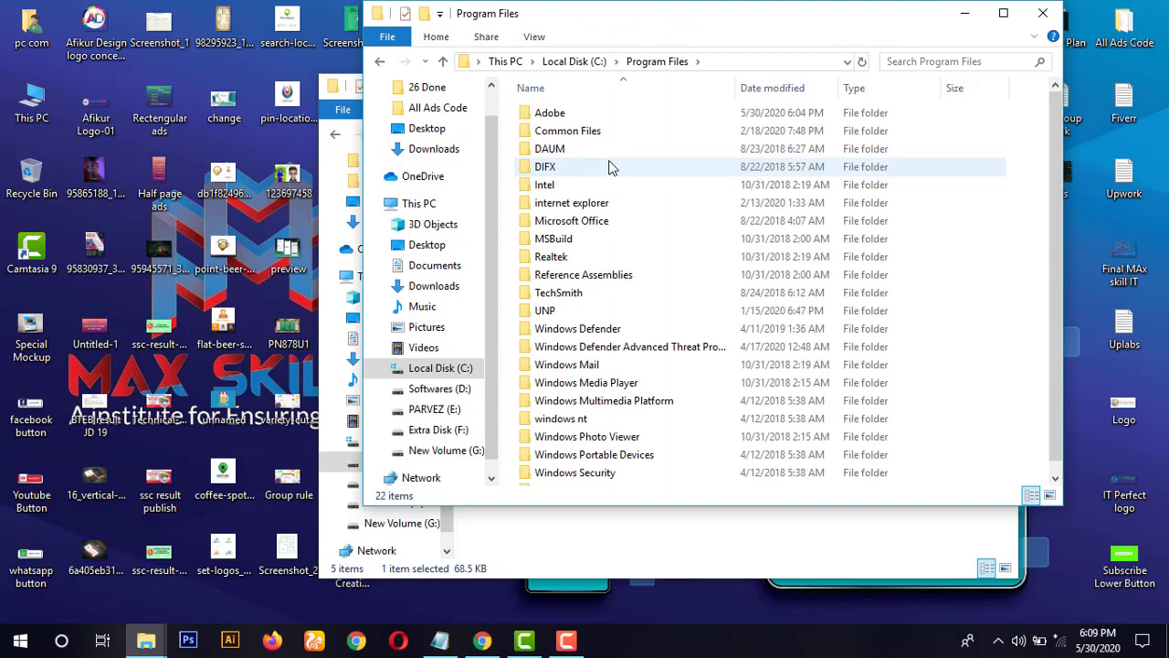
click(599, 111)
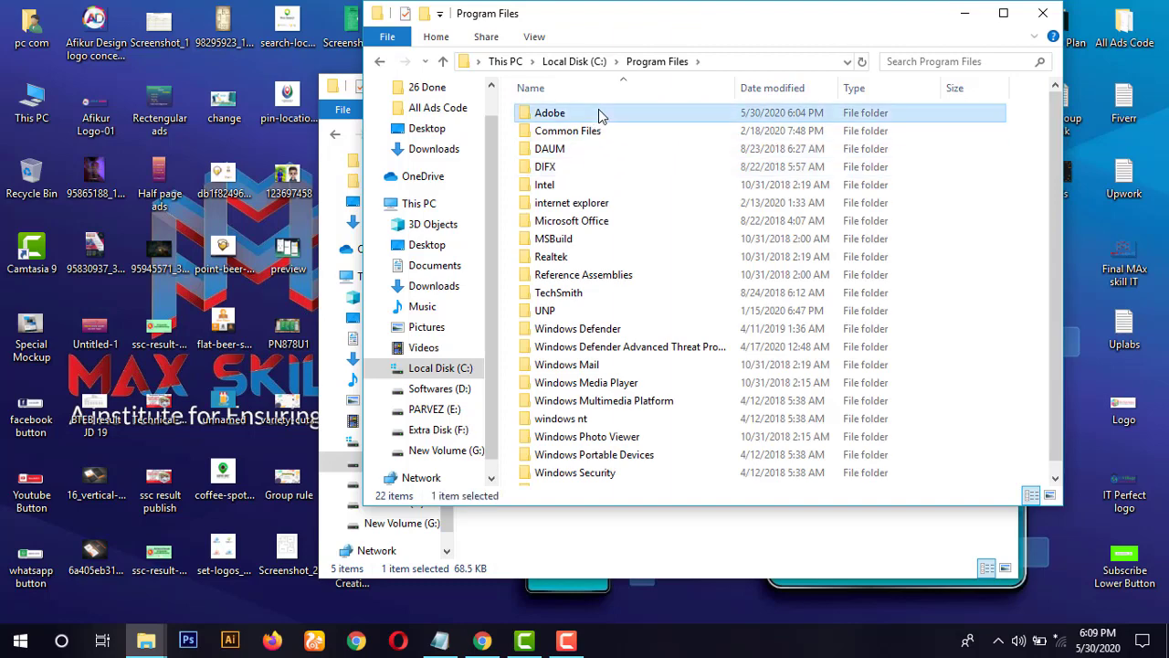
double_click(599, 112)
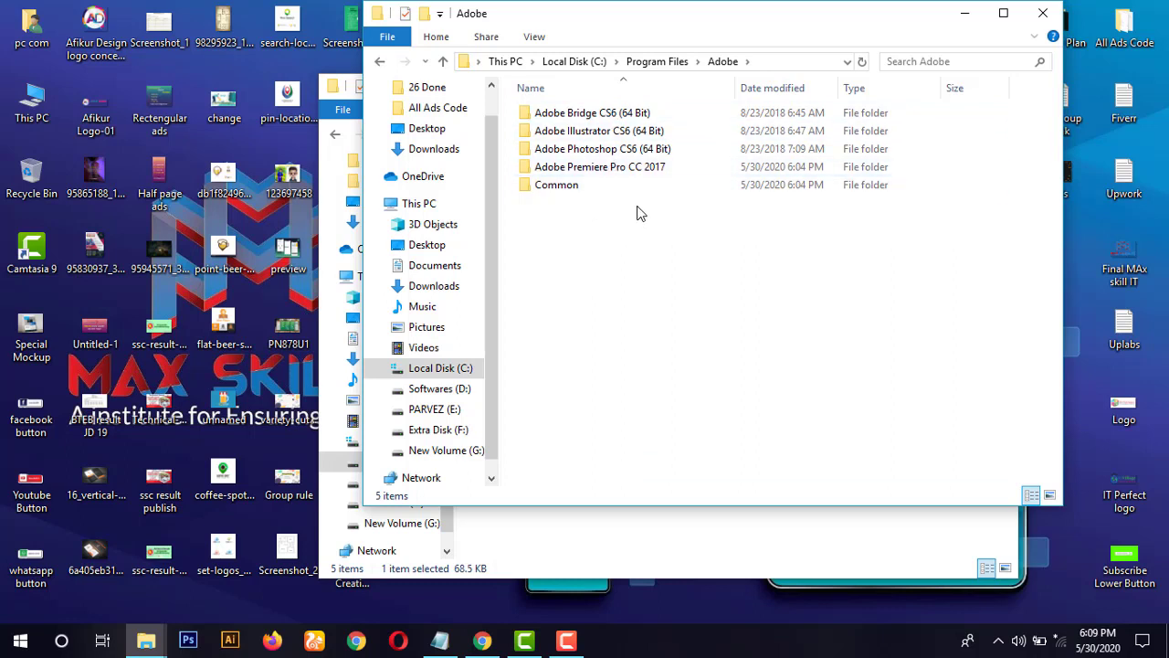
double_click(598, 172)
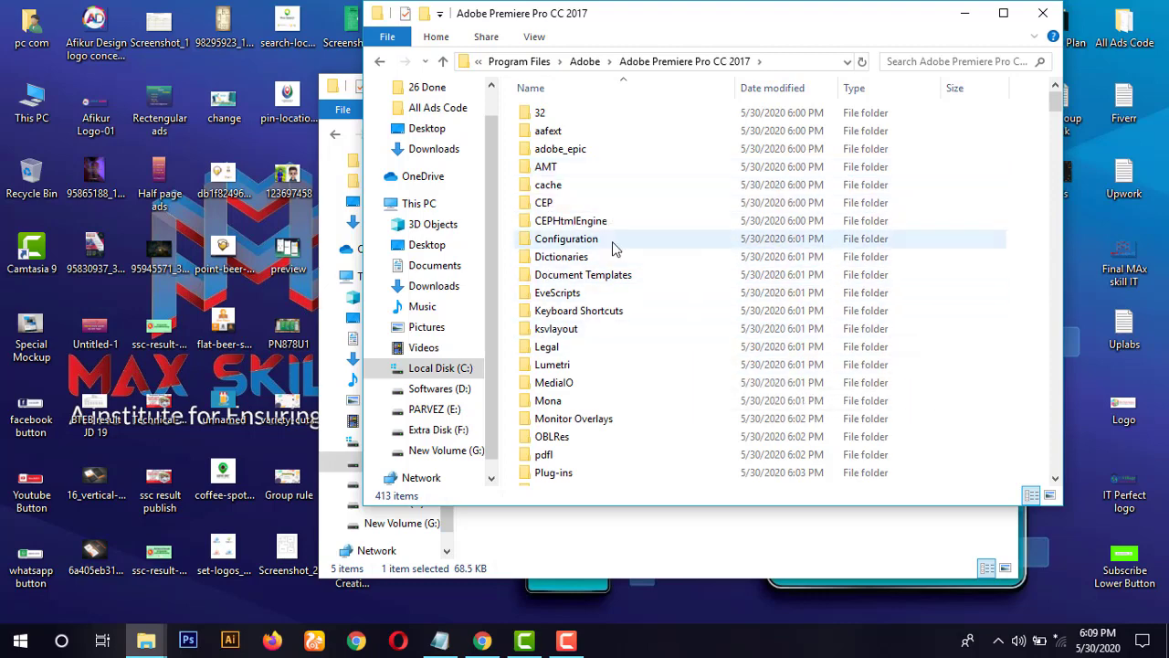
- Paste amtlib.dll there, replacing the existing file, then close the window
scroll(618, 248, down, 8)
scroll(613, 250, up, 5)
scroll(614, 250, up, 3)
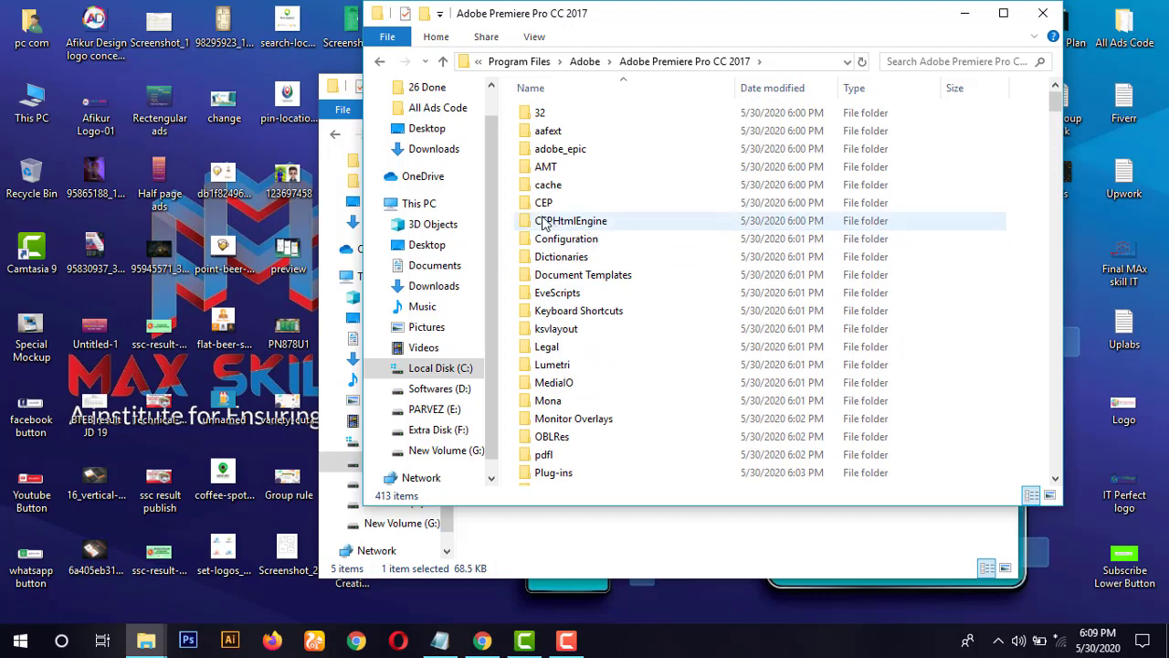
right_click(508, 203)
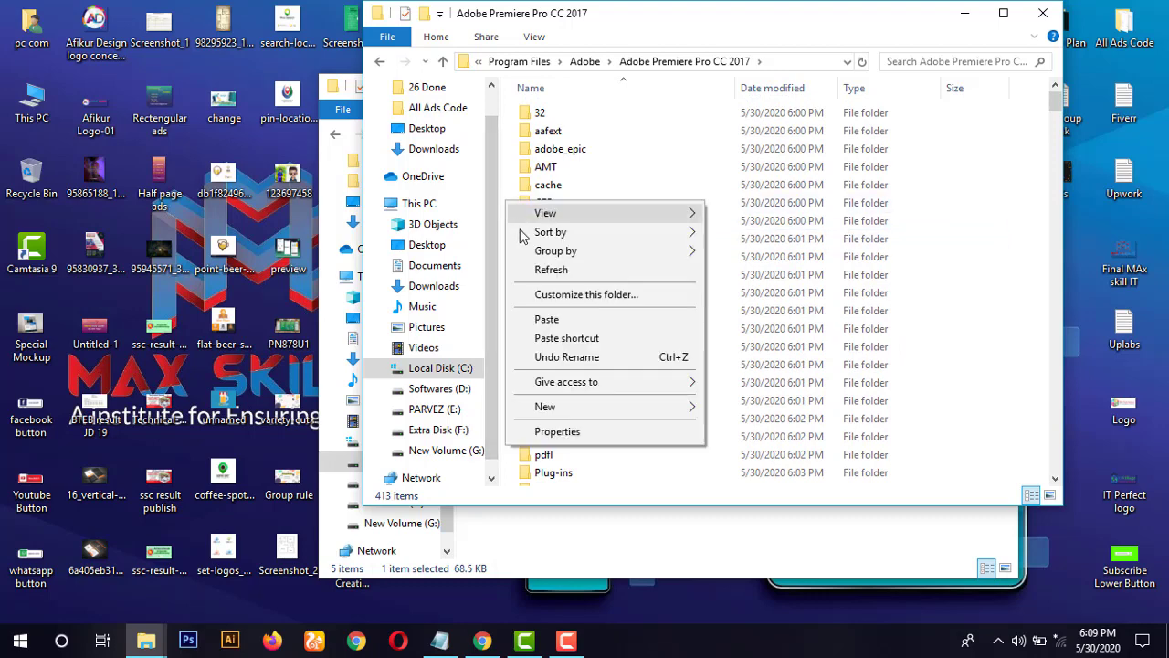
click(545, 322)
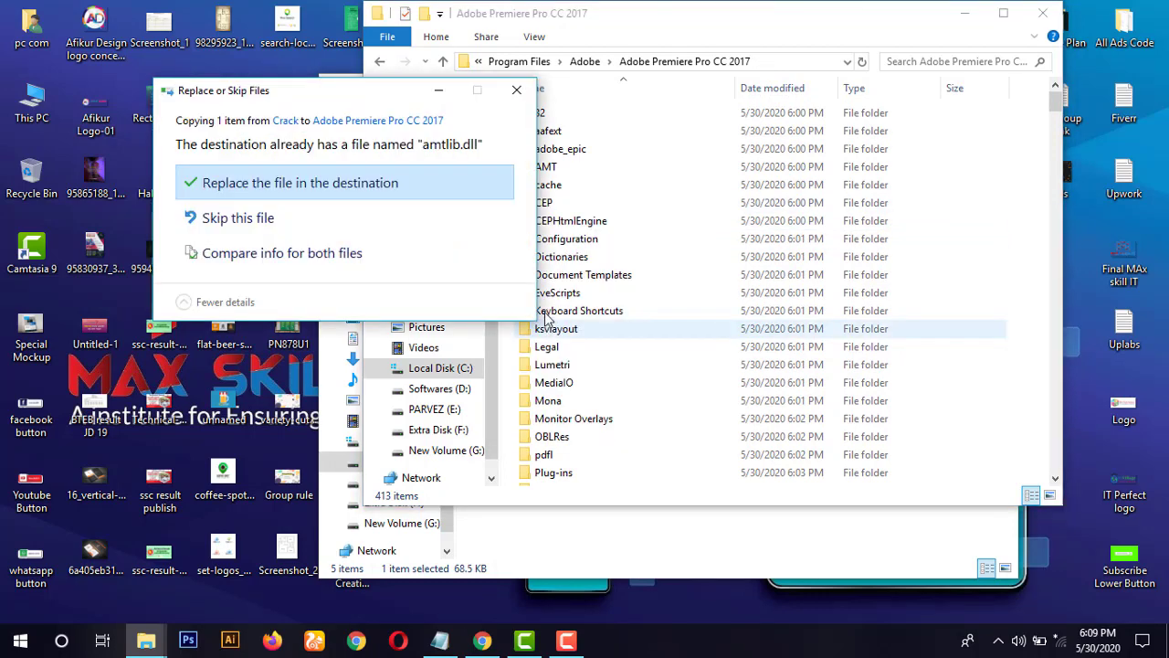
click(357, 183)
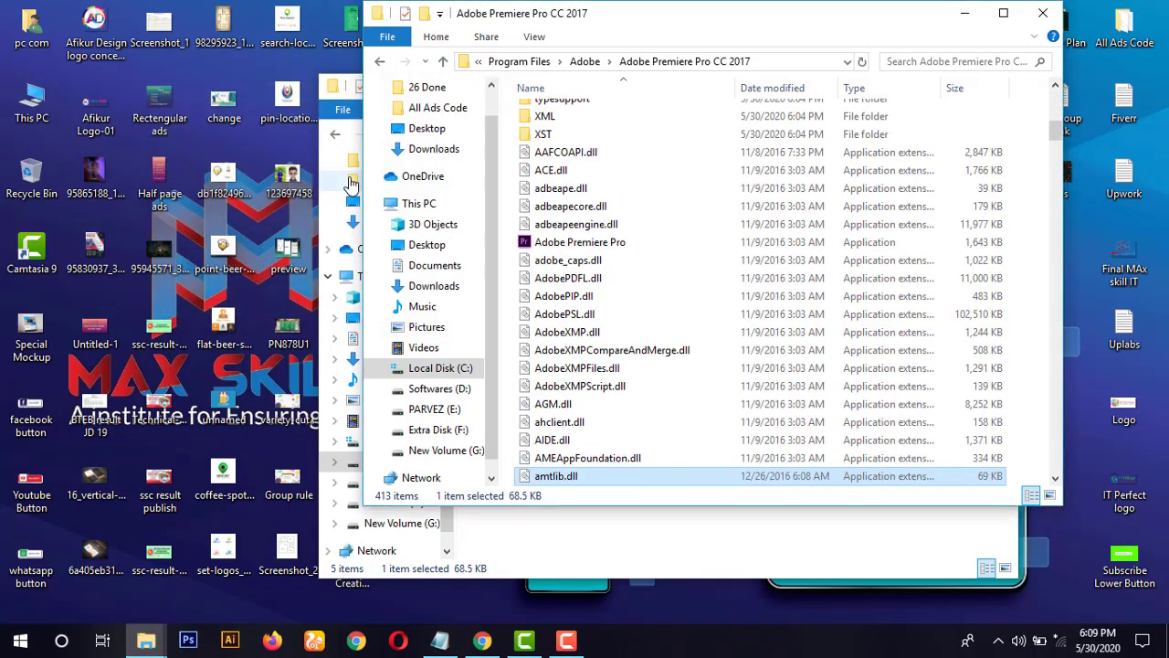
scroll(736, 353, down, 3)
scroll(737, 354, down, 2)
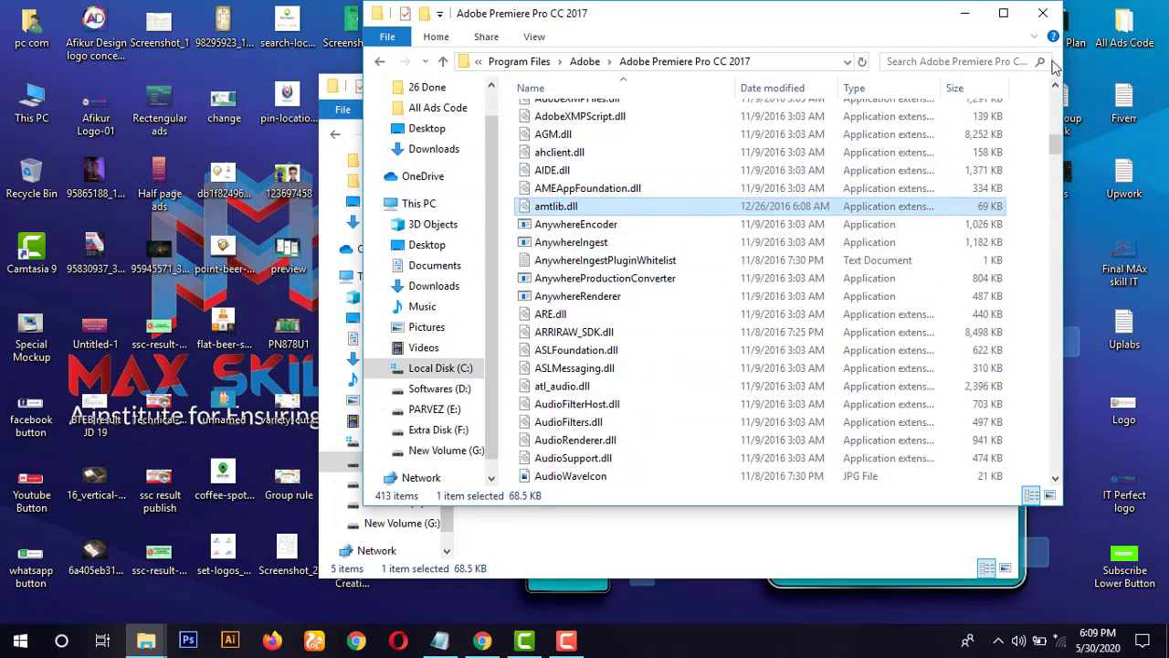
click(1042, 13)
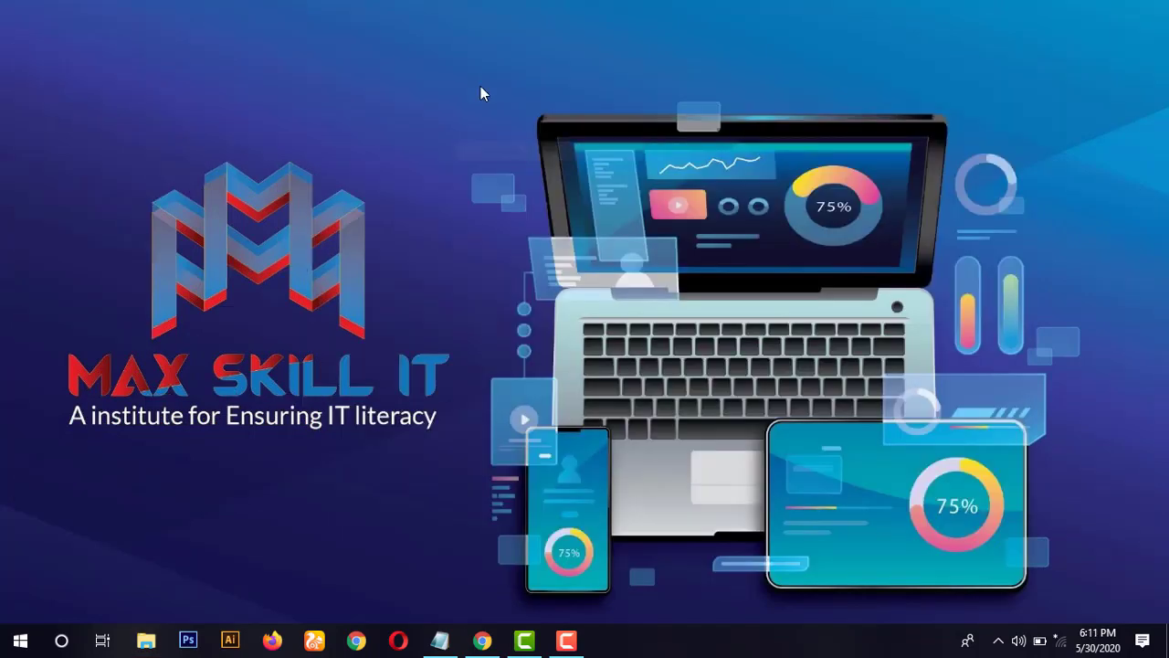
- Refresh the desktop and launch Adobe Premiere Pro CC 2017 from Start's Recently added list
right_click(481, 85)
click(509, 132)
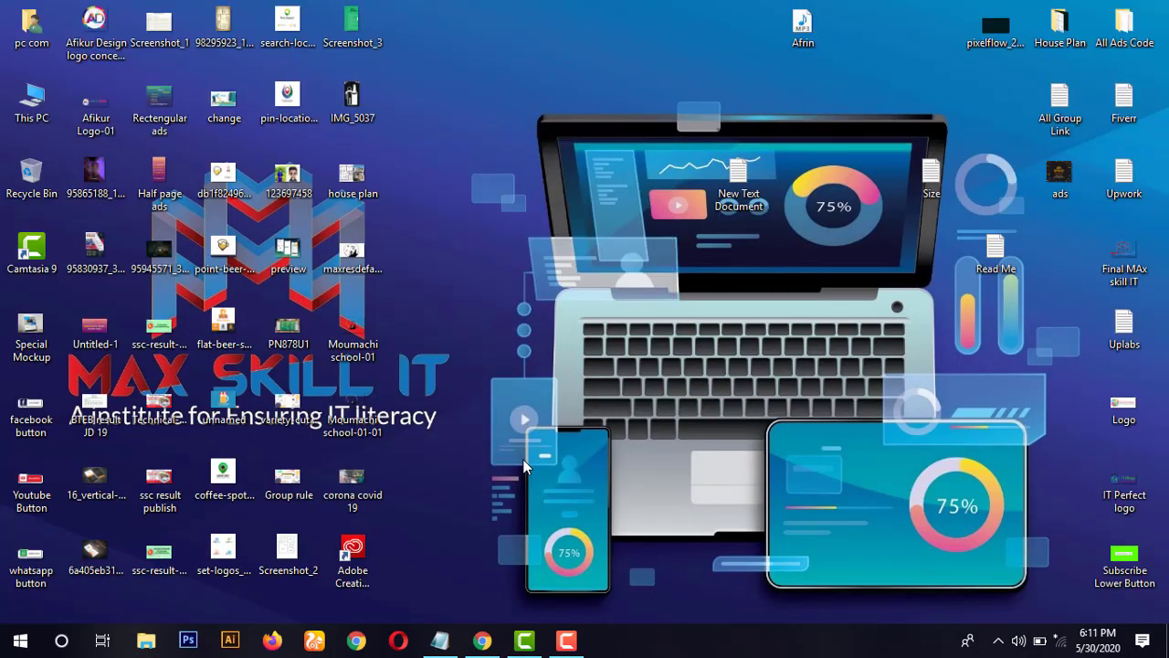
click(13, 646)
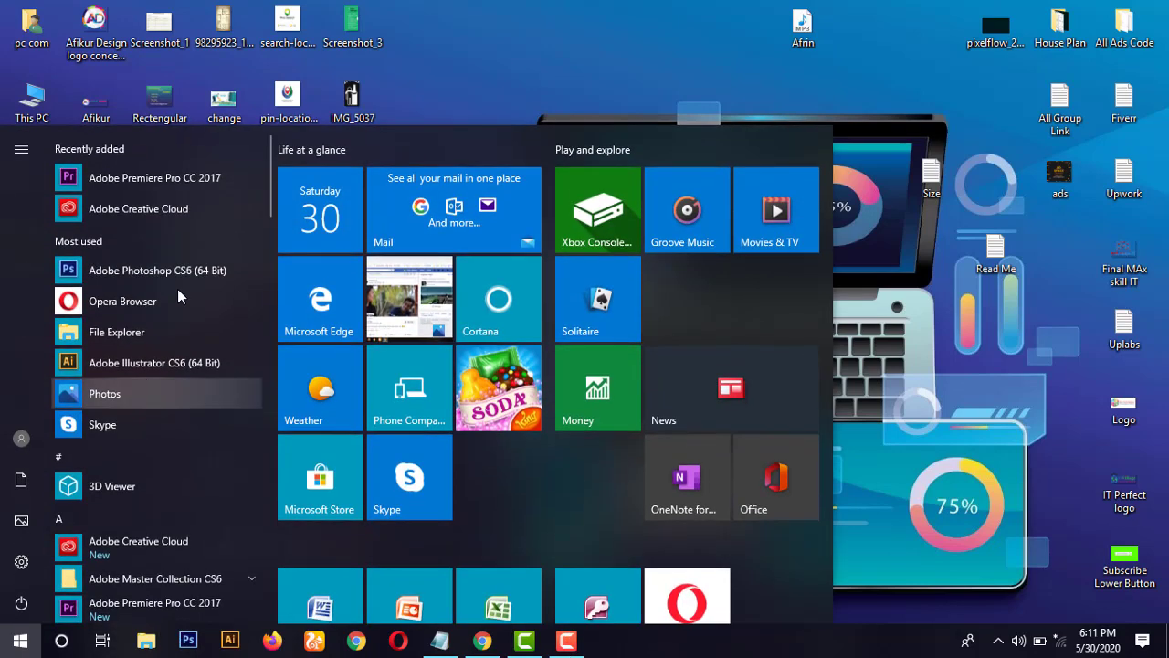
click(167, 182)
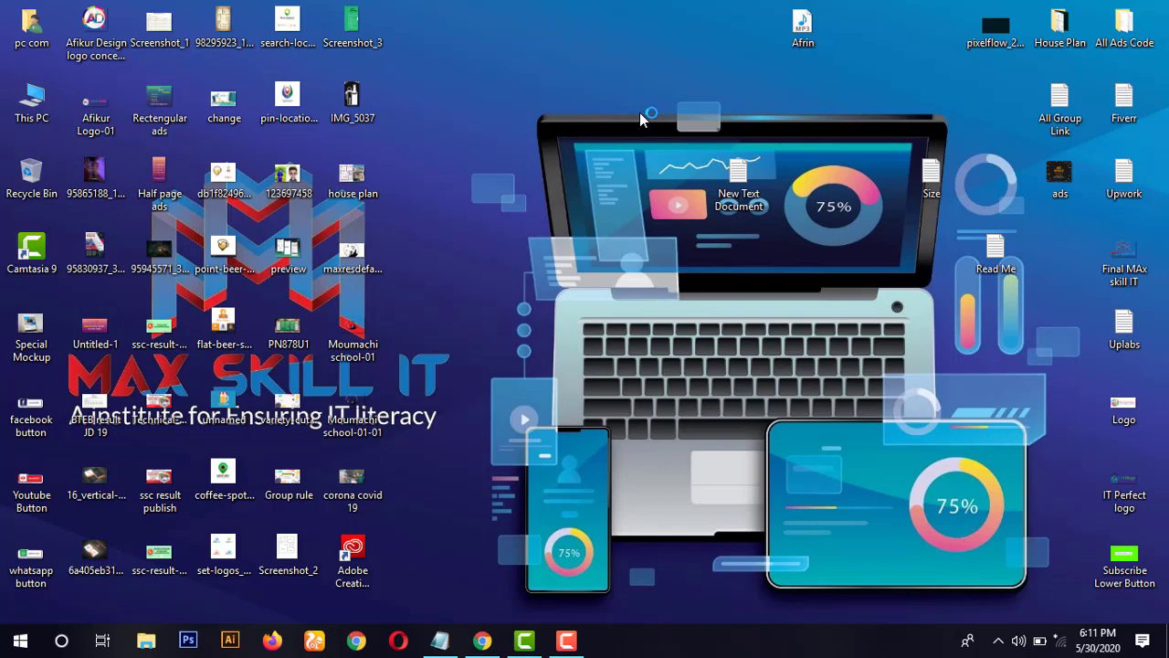
- Refresh the desktop twice while Premiere initializes
right_click(523, 67)
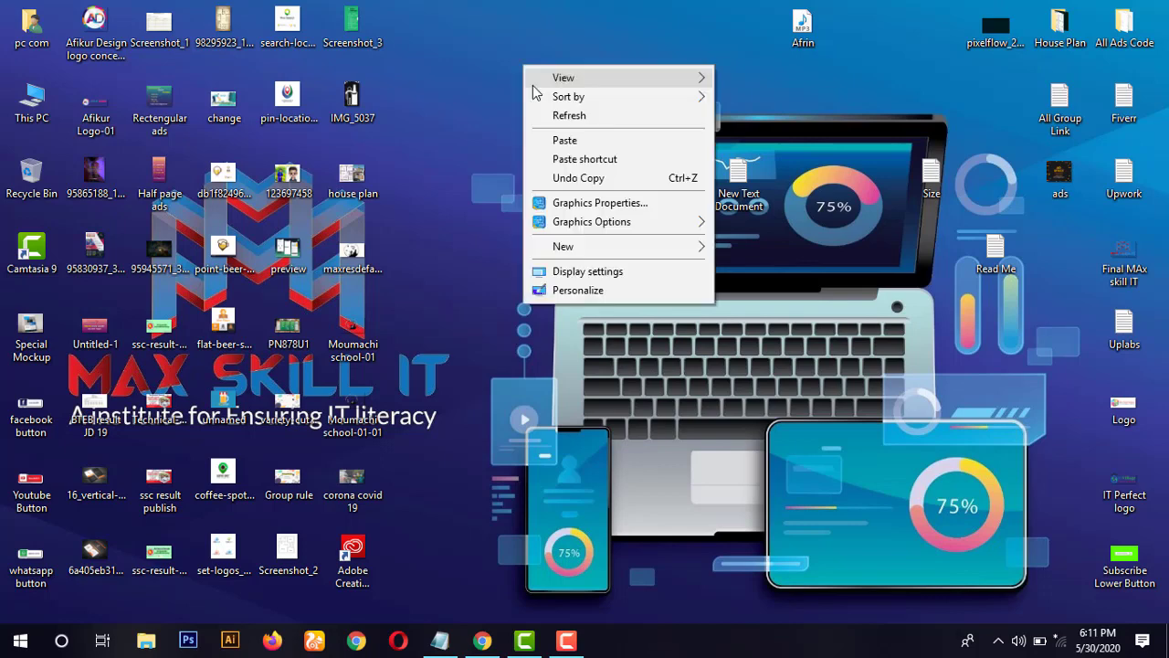
click(571, 115)
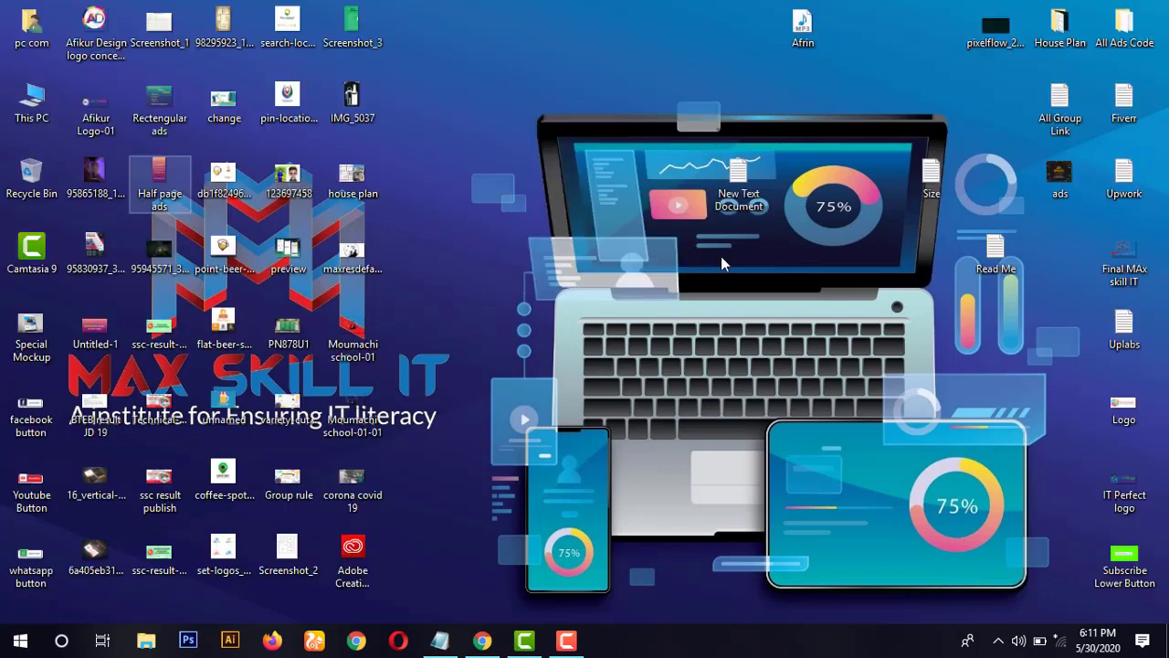
right_click(519, 33)
click(566, 81)
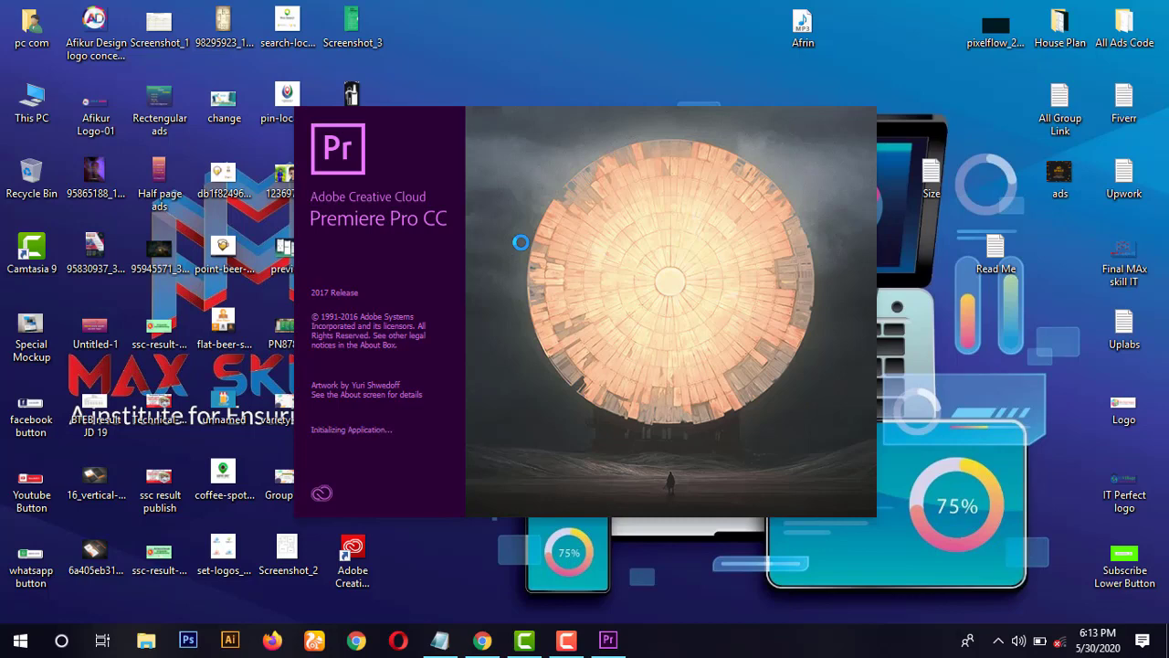
- Open This PC and navigate Softwares (D:) > Parvez > Photoshops+Editors
double_click(35, 105)
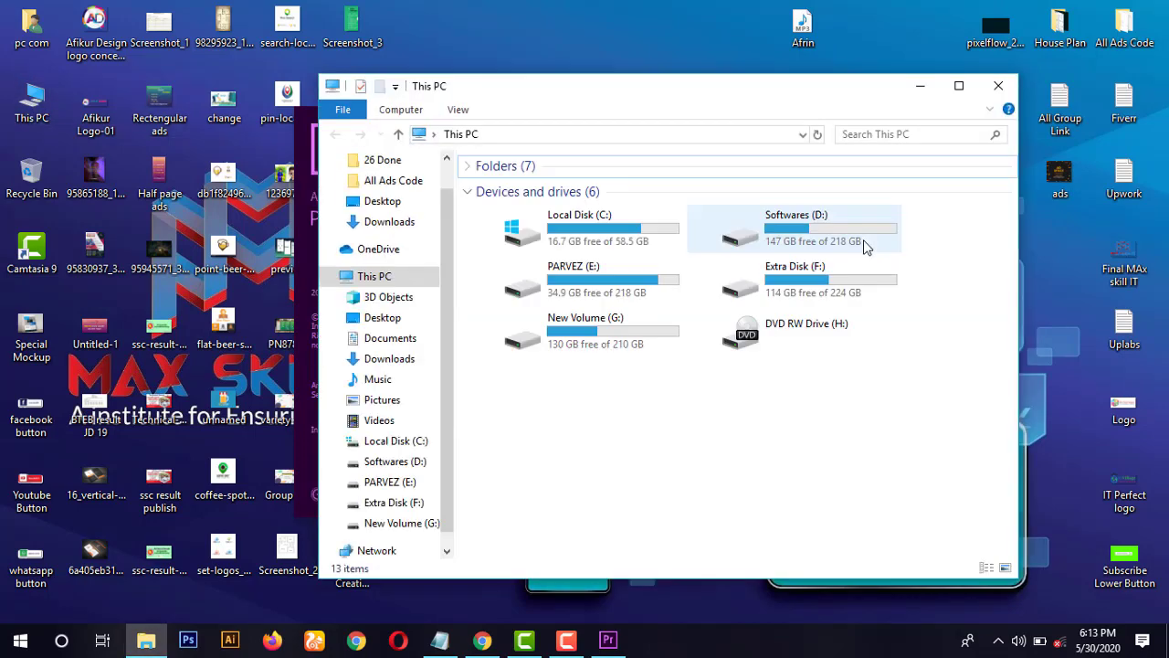
double_click(792, 239)
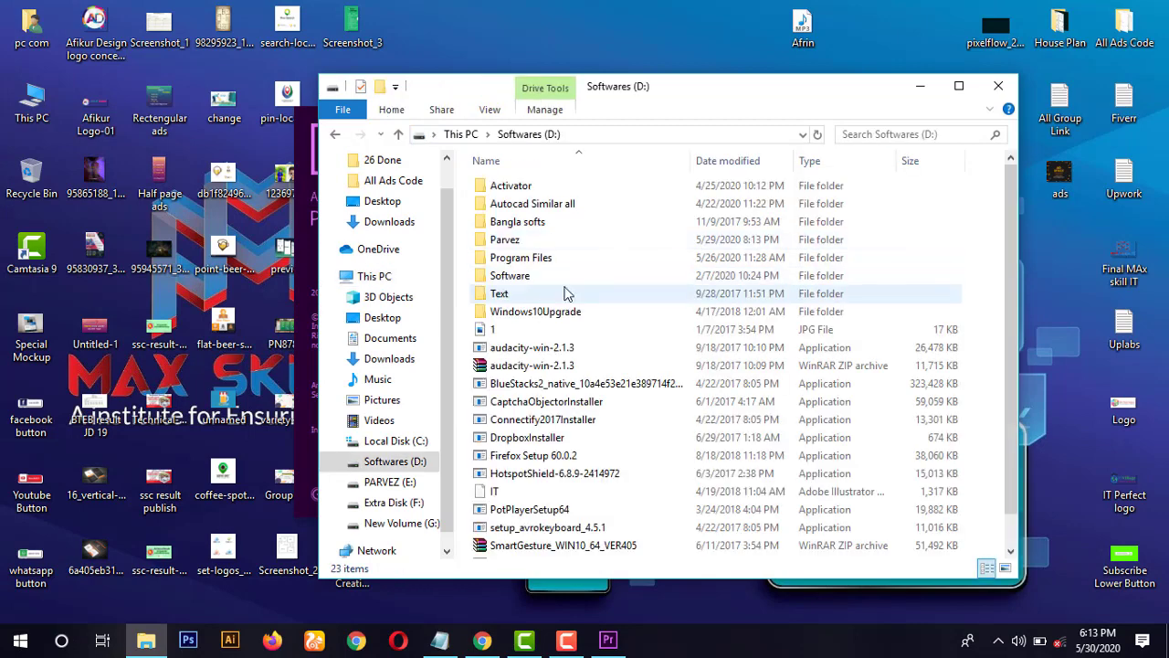
click(998, 86)
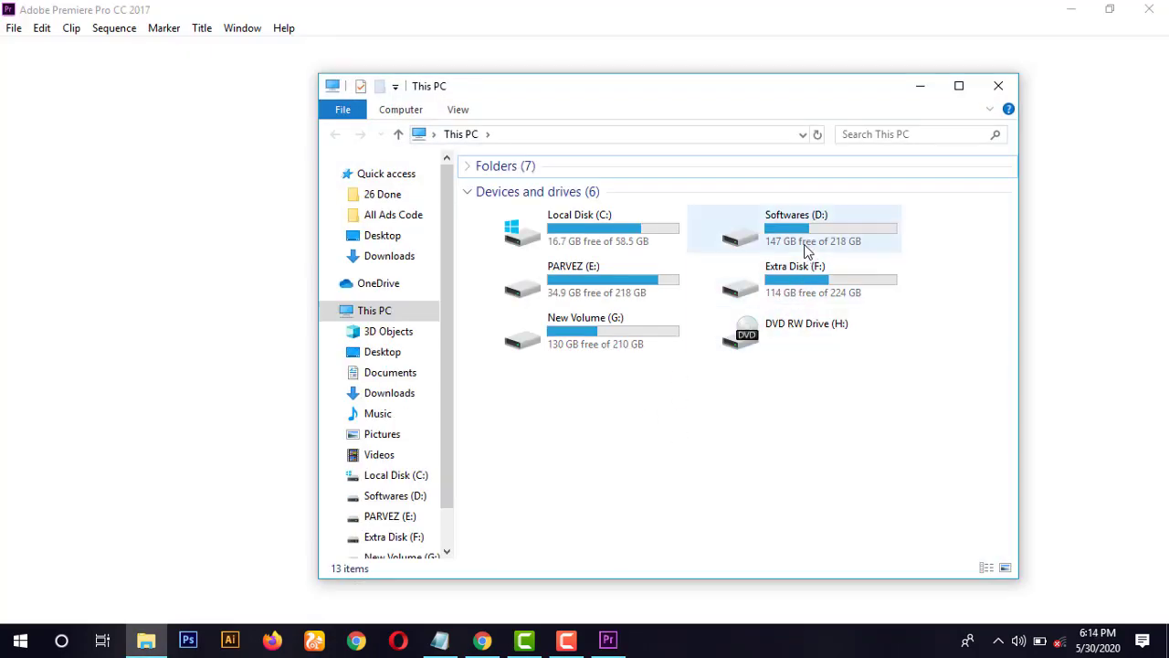
double_click(806, 249)
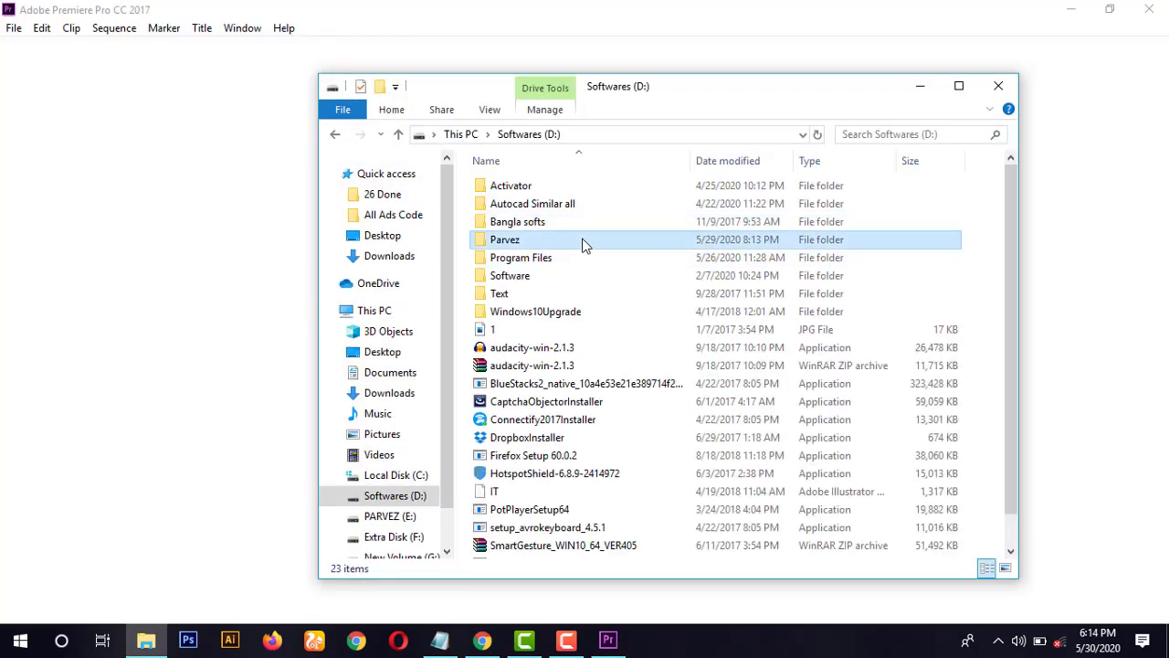
double_click(584, 242)
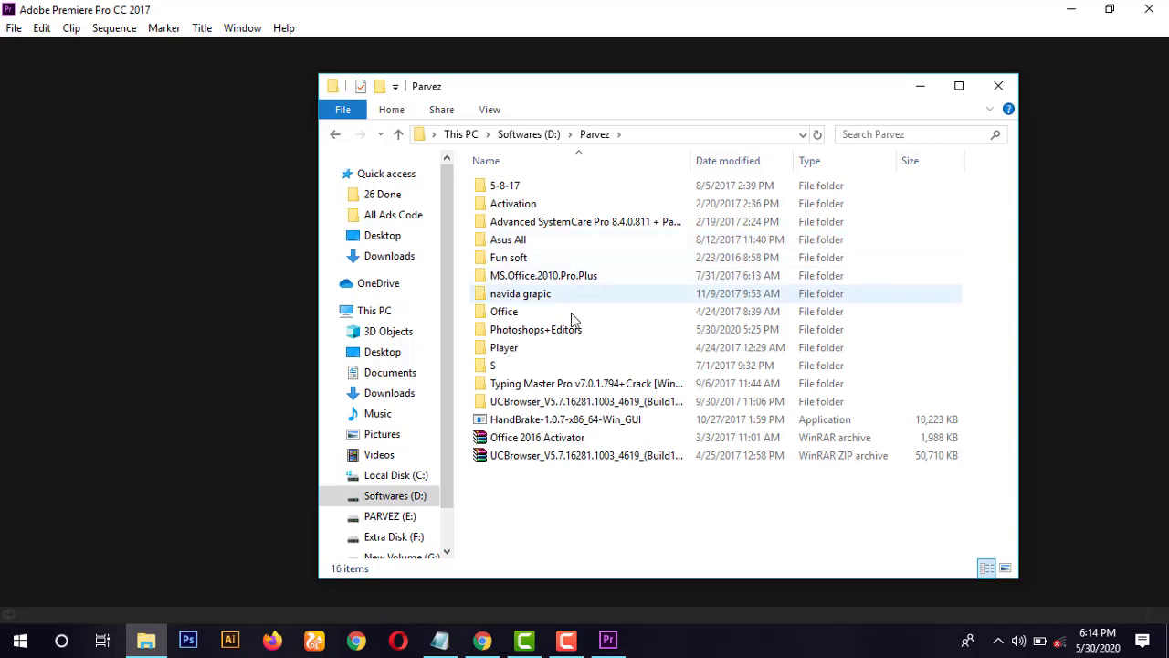
double_click(570, 330)
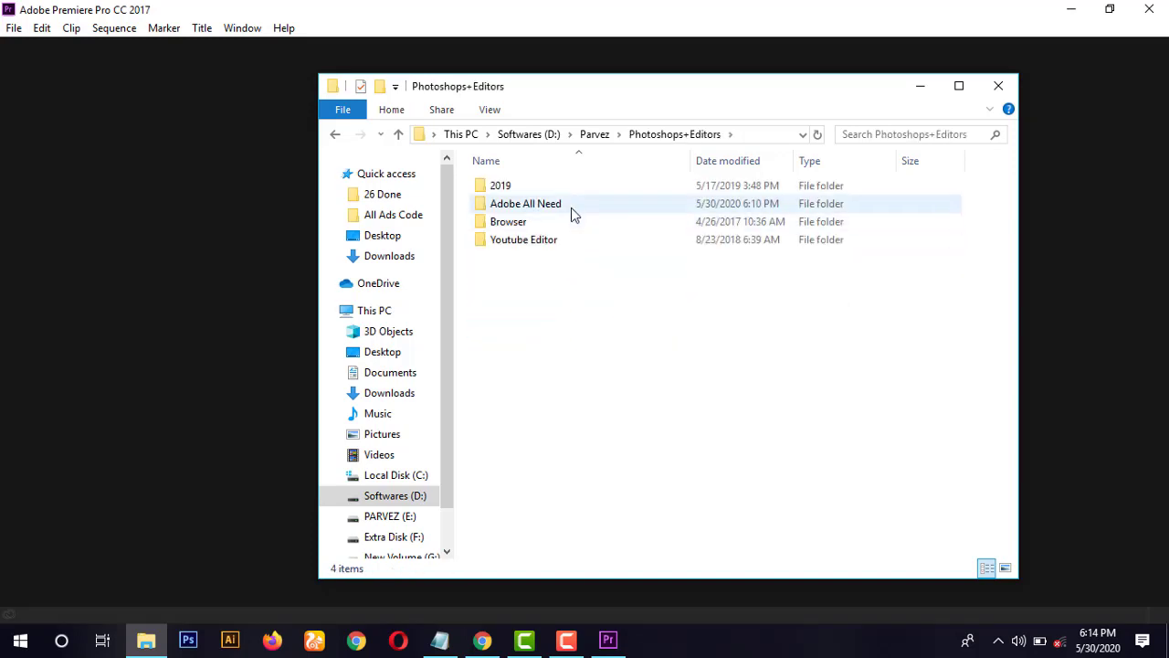
- Browse Adobe All Need into the Photoshop CS6 package folders, then close File Explorer
double_click(571, 207)
click(564, 261)
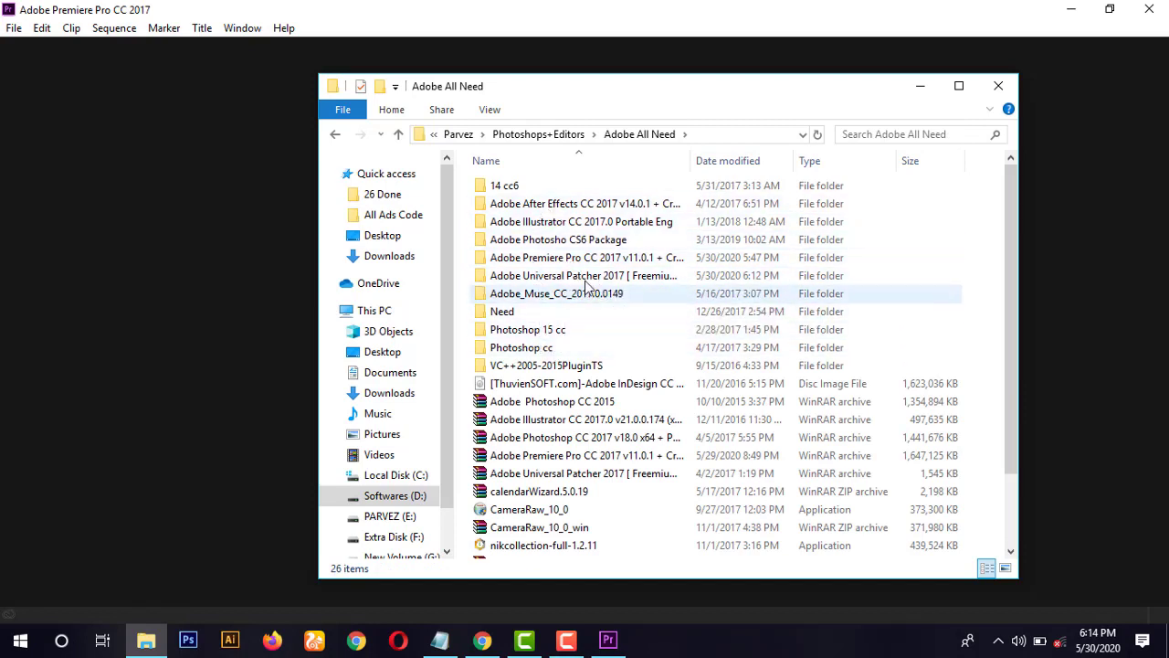
double_click(562, 240)
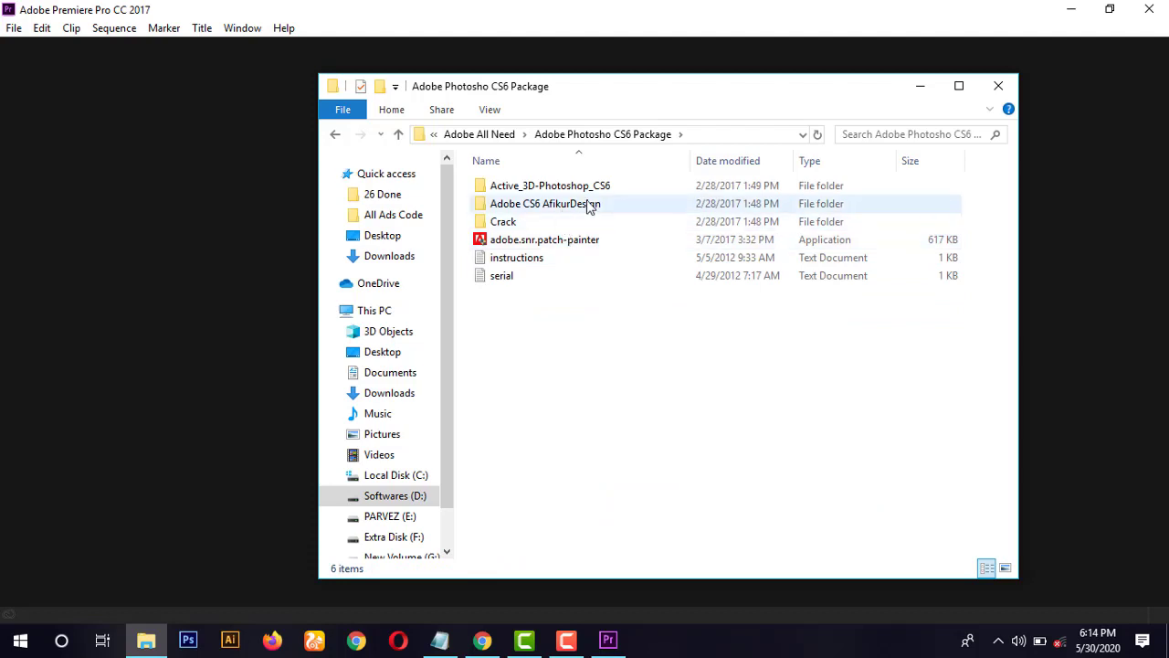
double_click(604, 205)
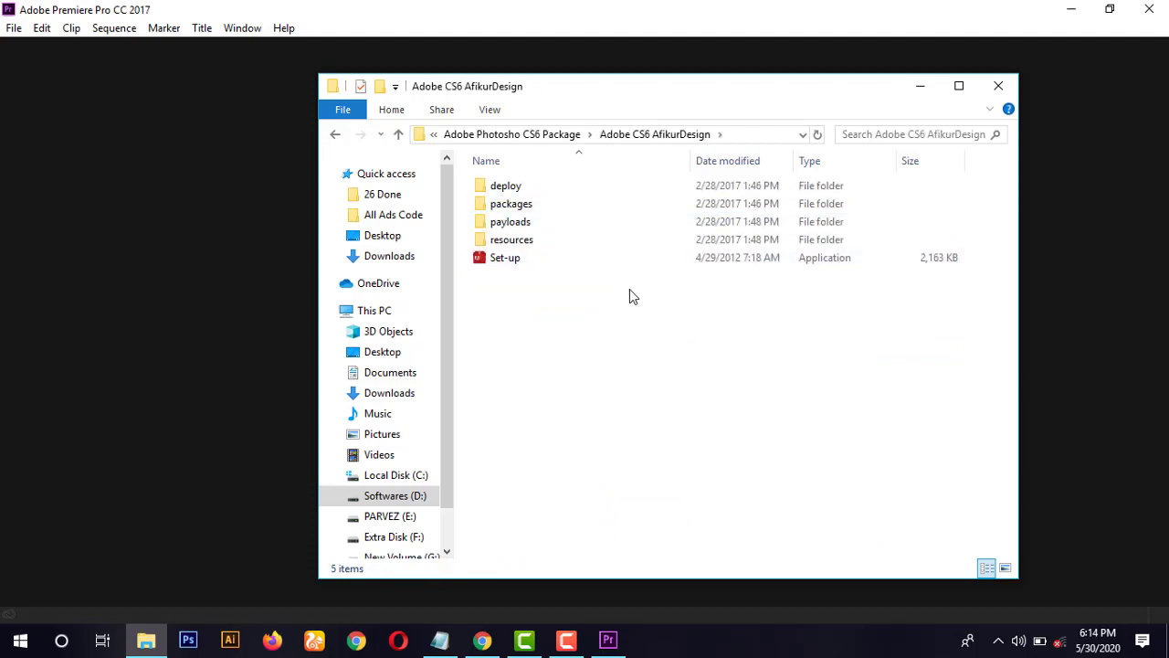
click(997, 86)
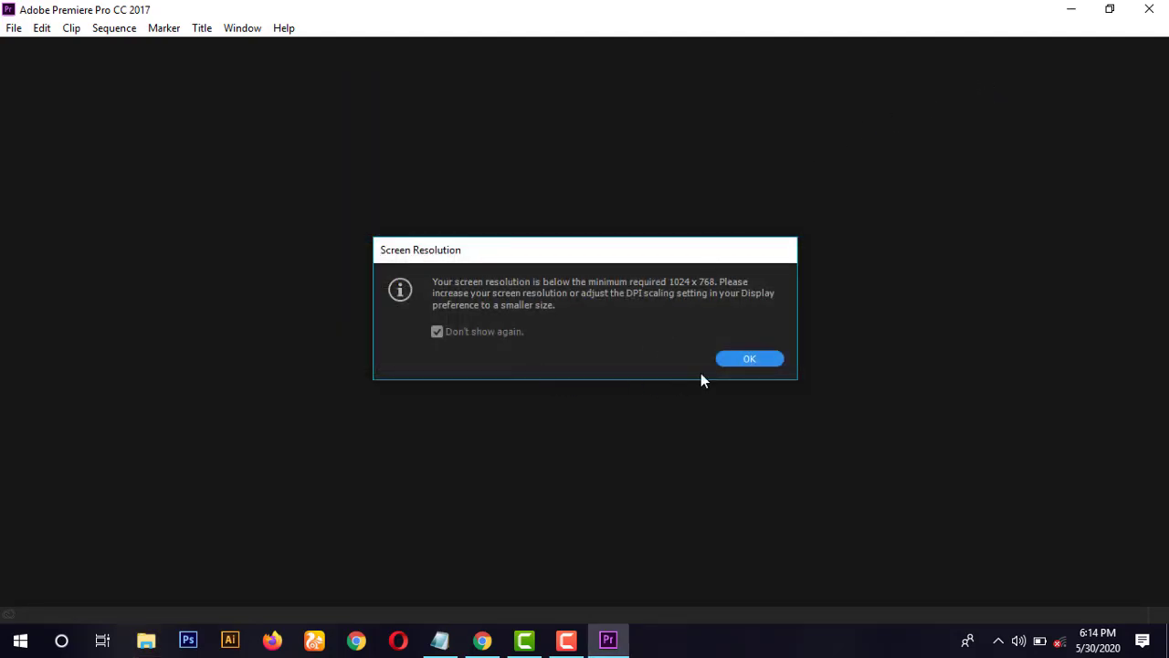
- Dismiss the Screen Resolution warning so Premiere's Start screen appears
click(745, 359)
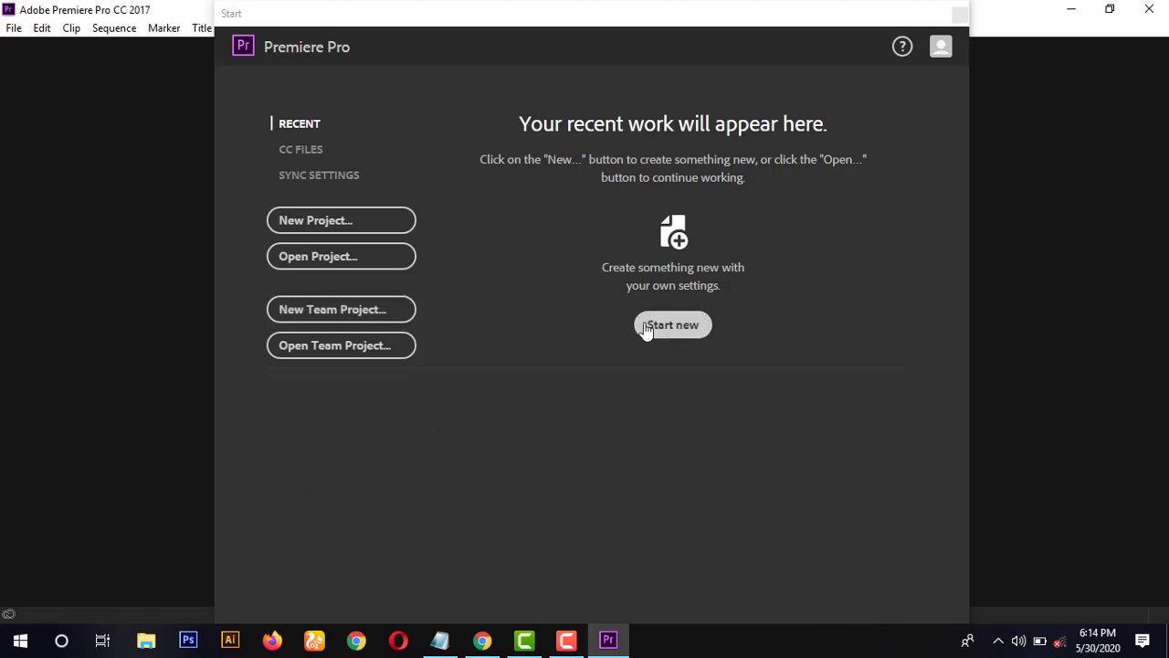
- Start a new project from the Start screen and select its Name field, keeping 'Untitled'
click(339, 222)
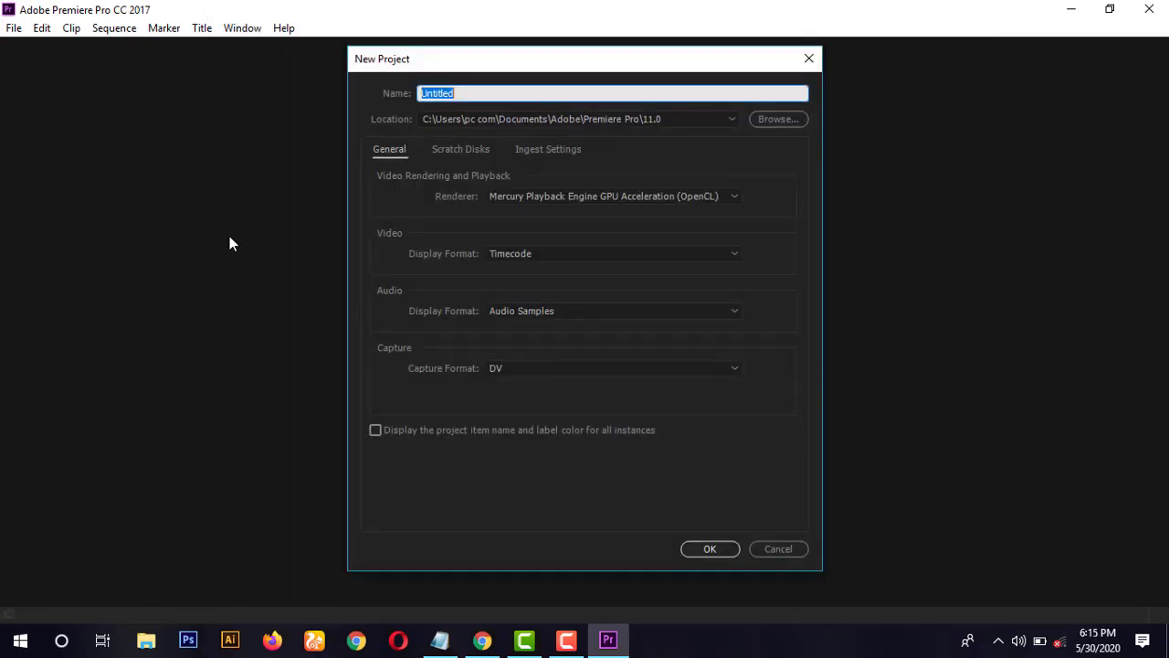
click(469, 92)
- Confirm the New Project dialog with default settings to create Untitled.prproj
click(710, 549)
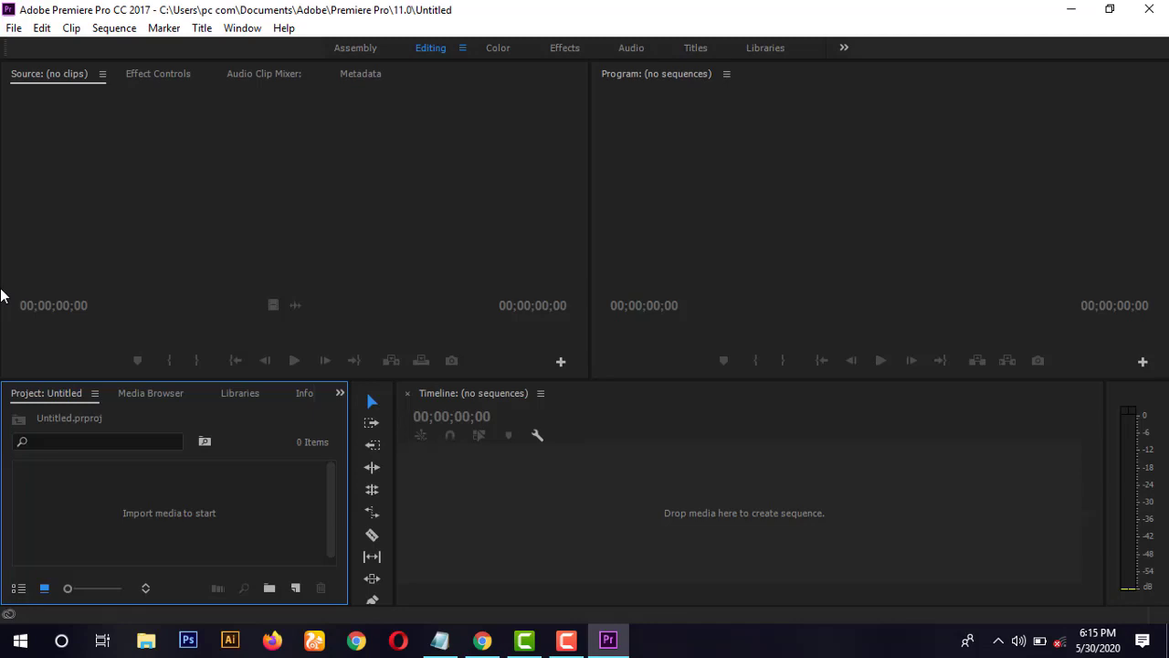